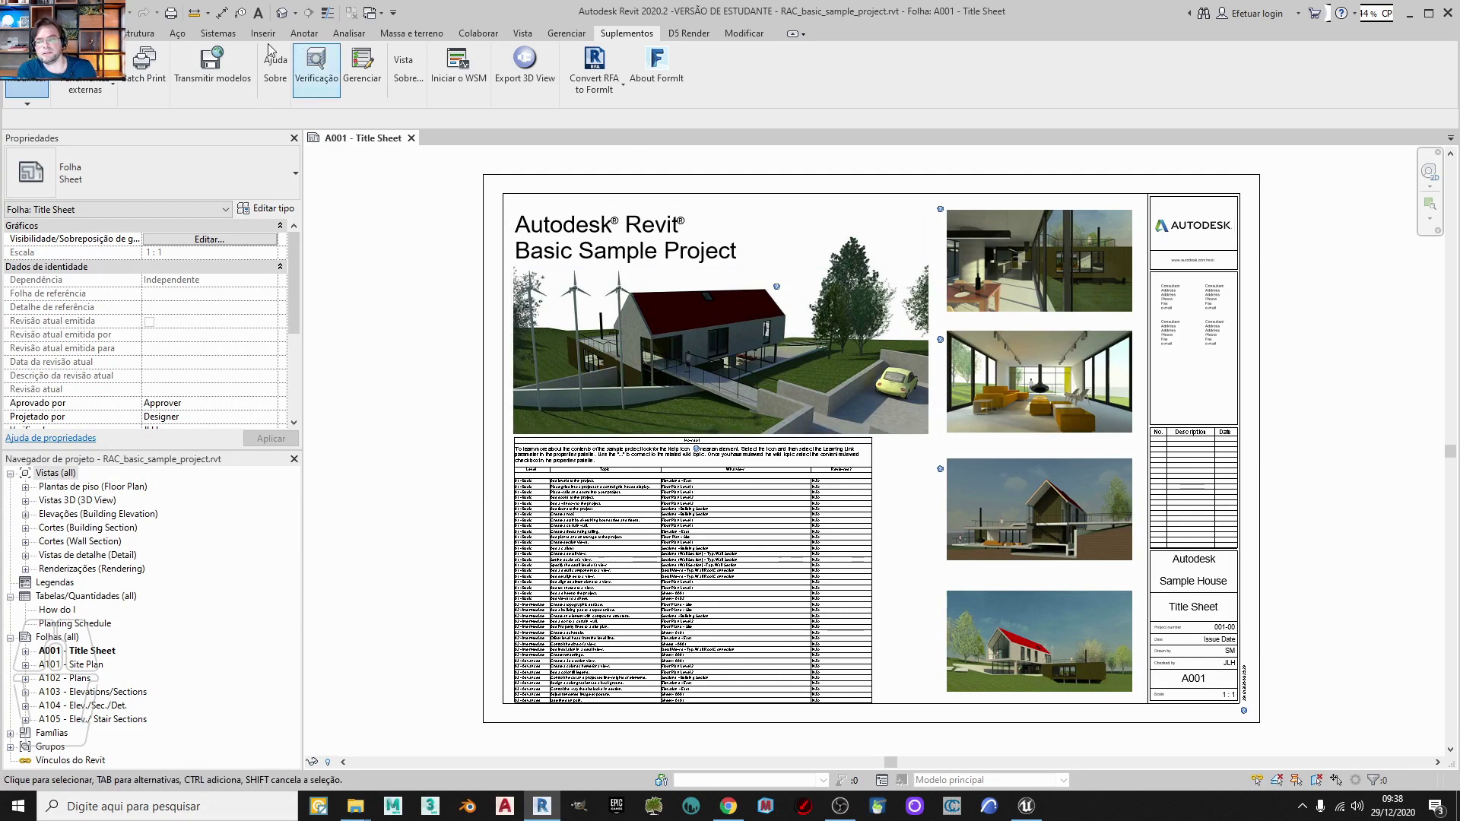
Browse the Architecture, Manage and Add-Ins tabs, try the Unreal Datasmith export and dismiss its warning.
{"action": "left_click", "coordinate": [82, 33]}
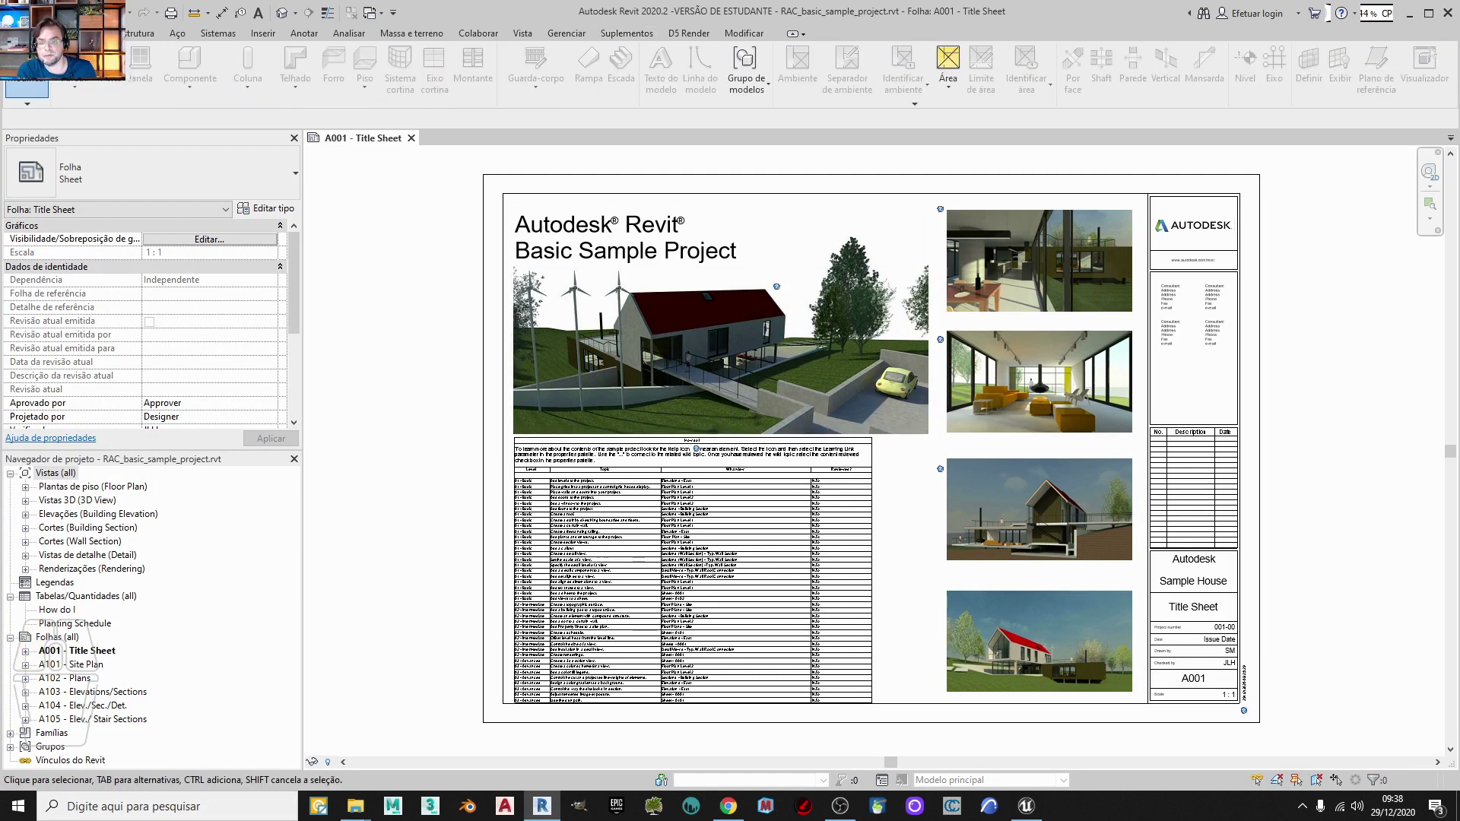
{"action": "left_click", "coordinate": [566, 33]}
{"action": "left_click", "coordinate": [604, 34]}
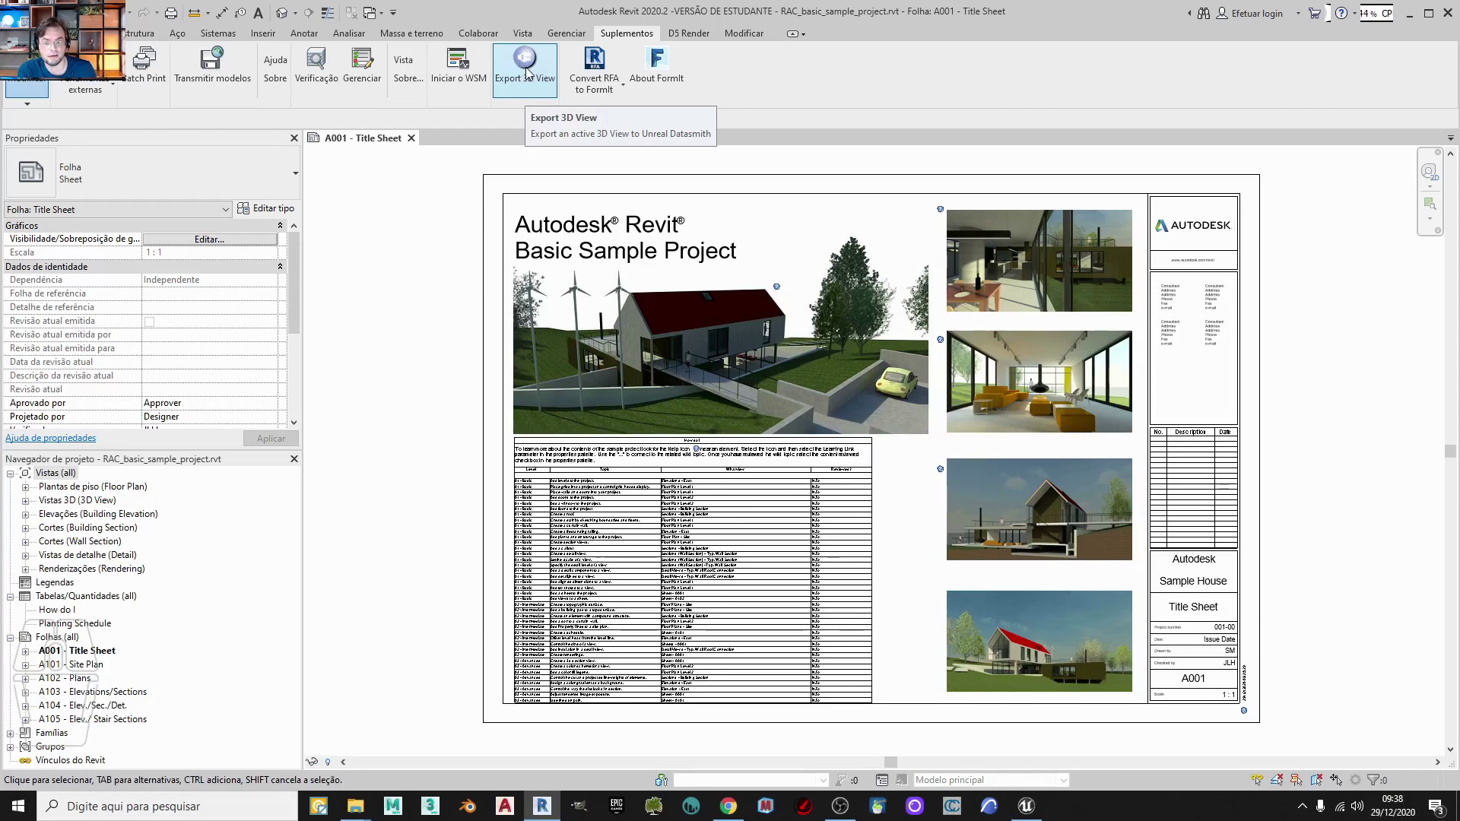
{"action": "left_click", "coordinate": [526, 72]}
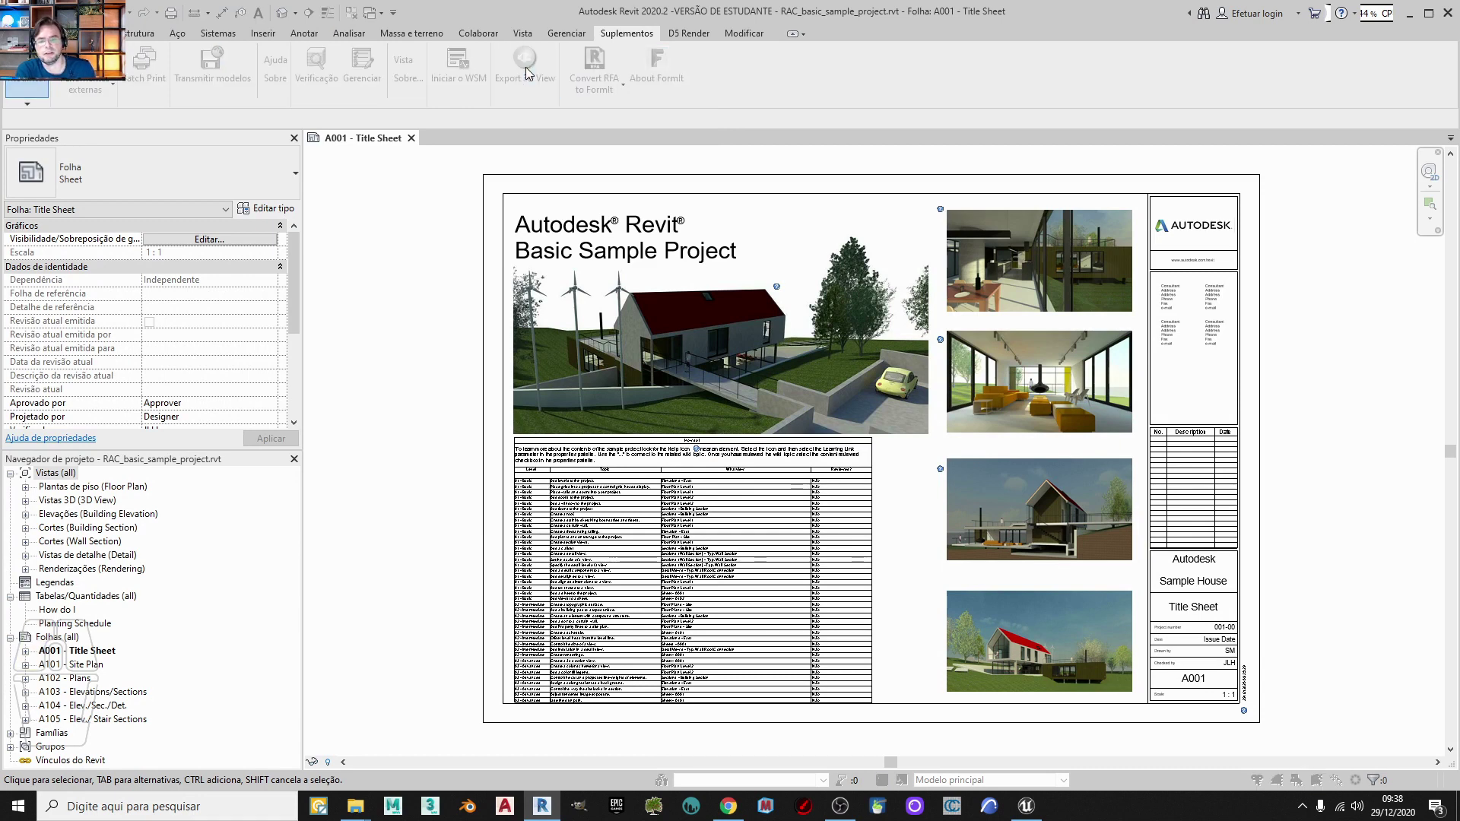
{"action": "left_click", "coordinate": [791, 436]}
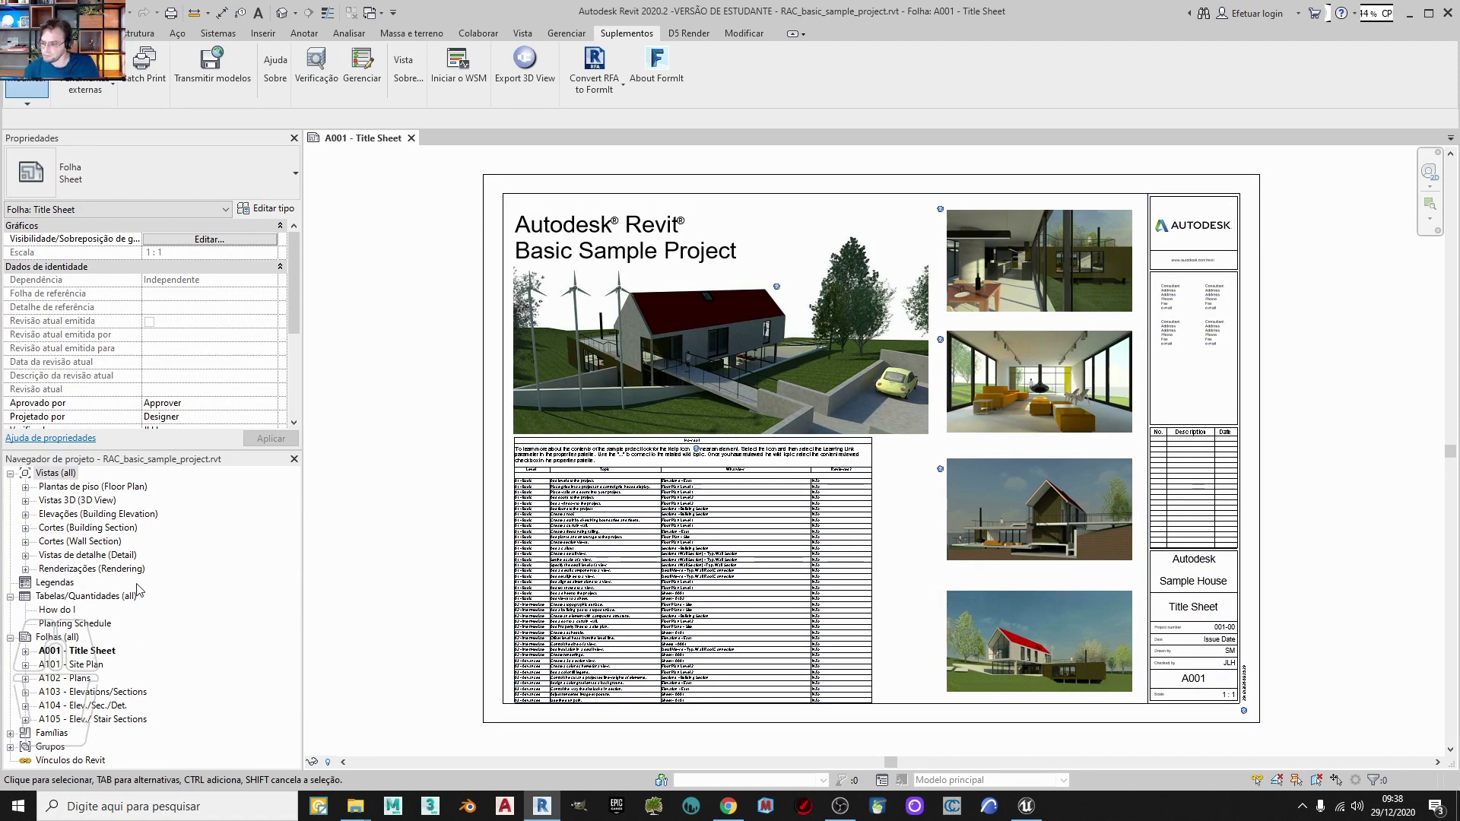
Open the default {3D} view from the Vistas 3D list in the Project Browser.
{"action": "left_click", "coordinate": [25, 568]}
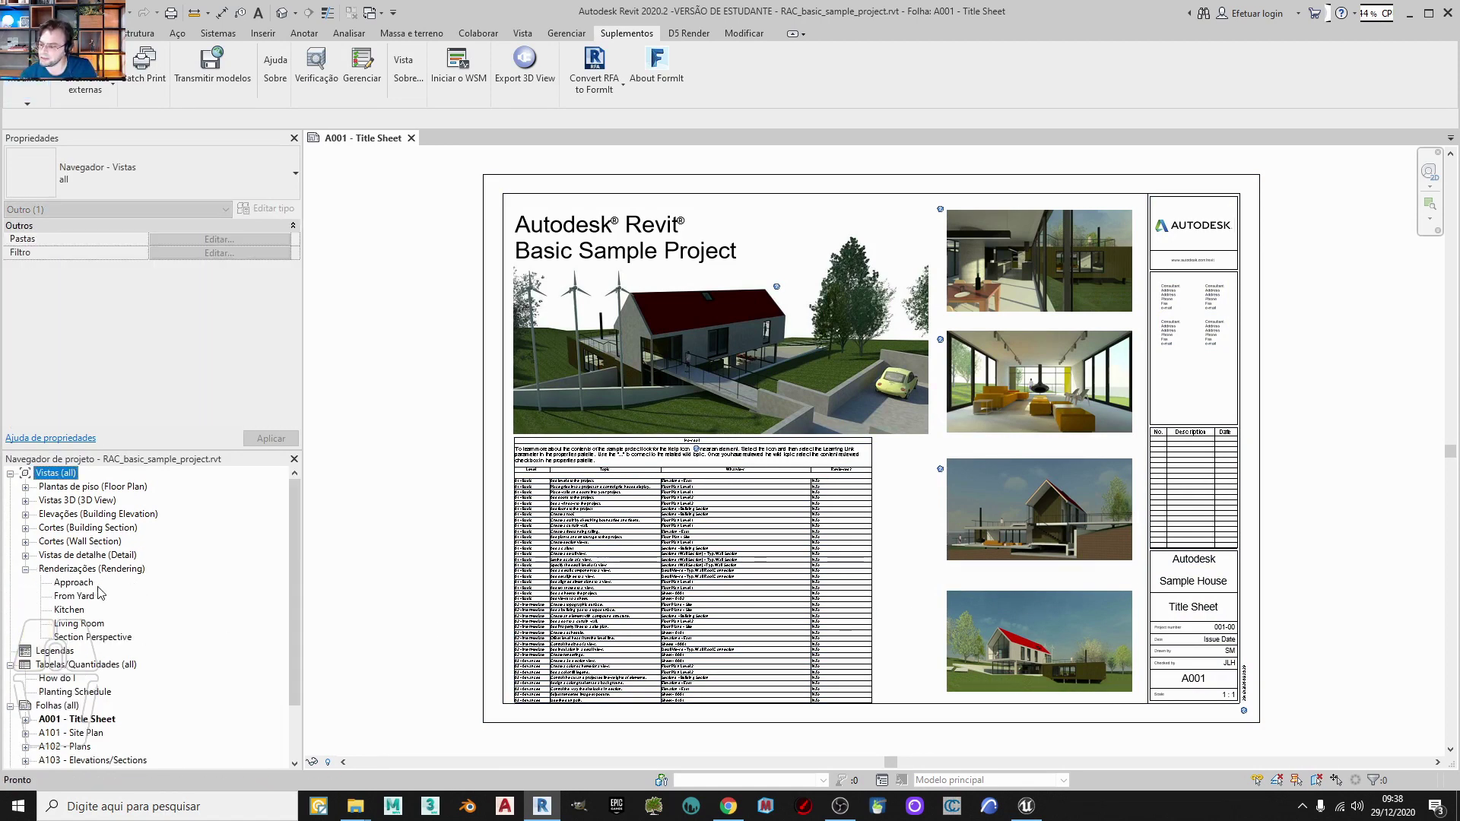
{"action": "left_click", "coordinate": [26, 568]}
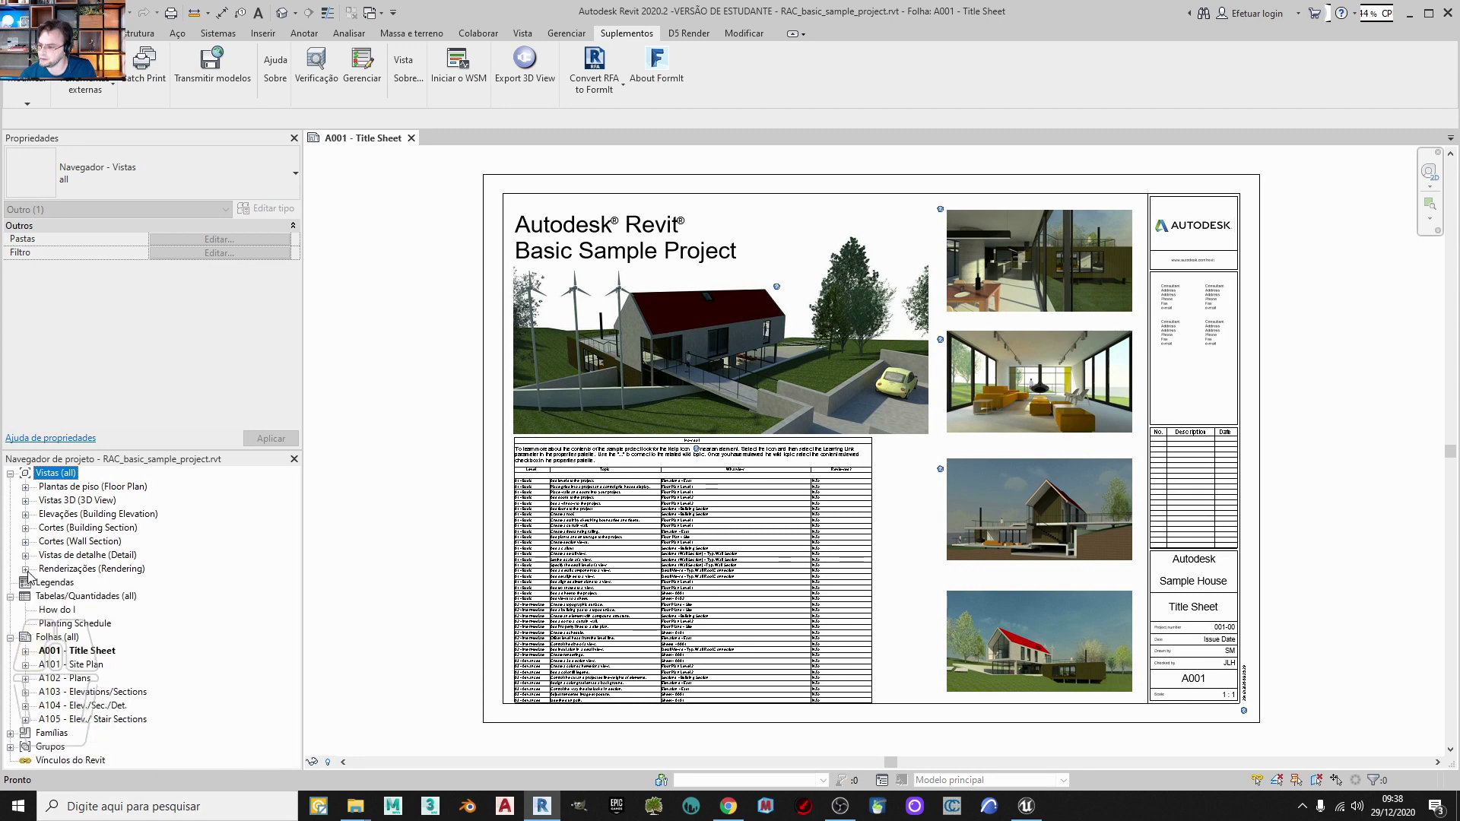
{"action": "left_click", "coordinate": [25, 500]}
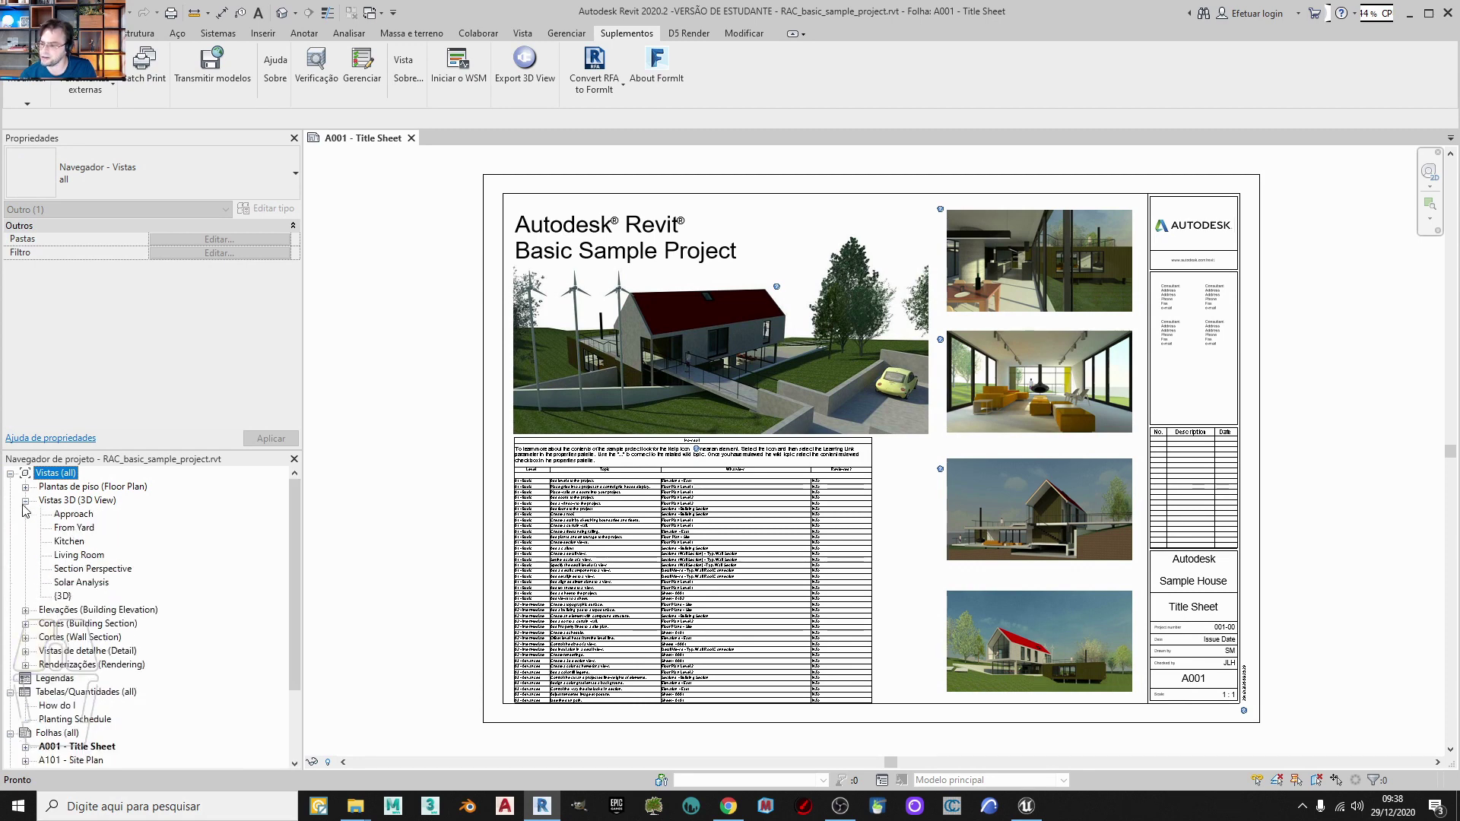
{"action": "double_click", "coordinate": [63, 596]}
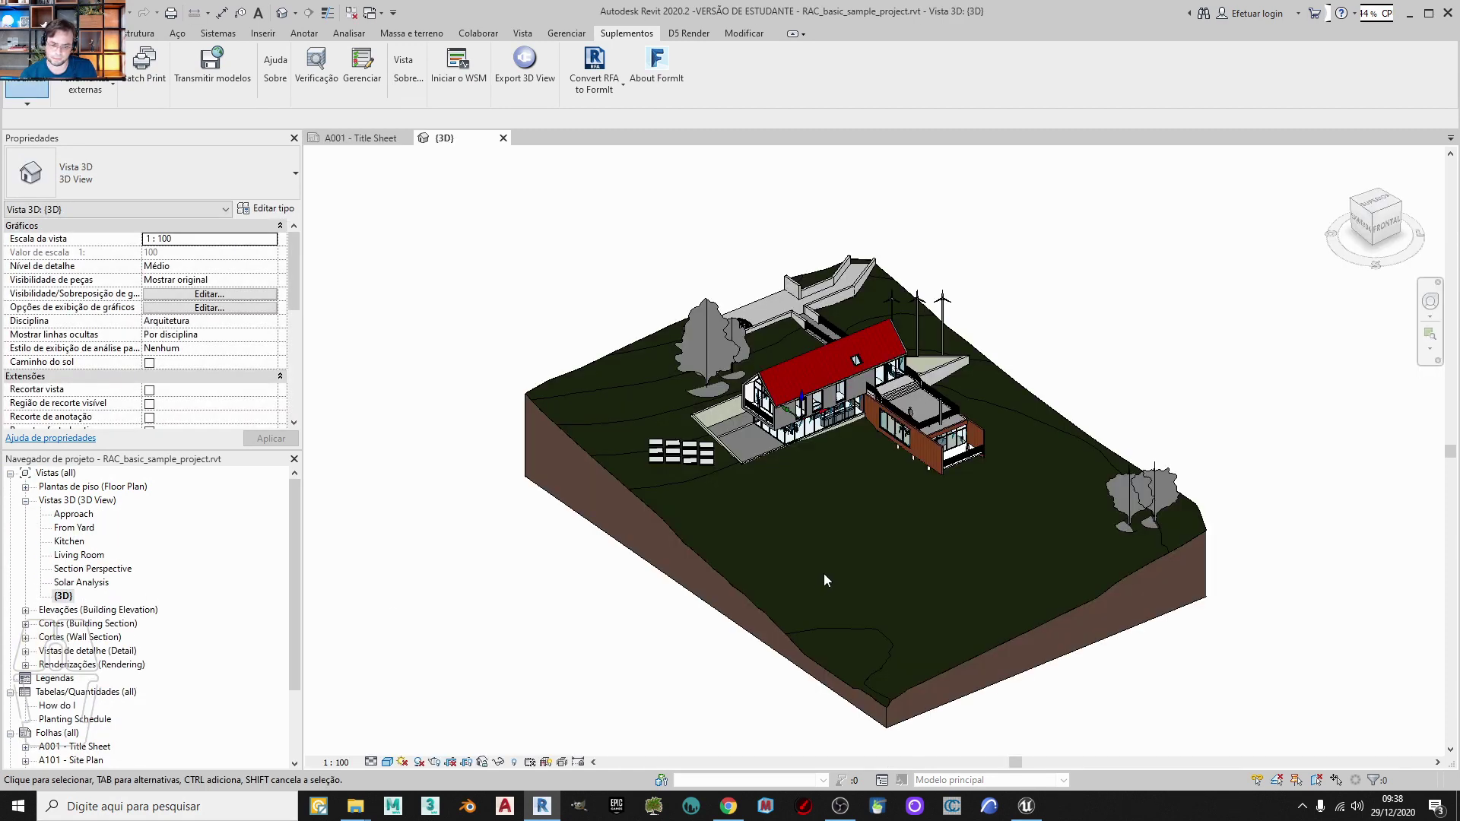
Export the {3D} view to Unreal Datasmith, ready to edit the RAC_basic_sample_project-Vista3D-{3D} name.
{"action": "scroll", "coordinate": [827, 580], "scroll_direction": "up", "scroll_amount": 2}
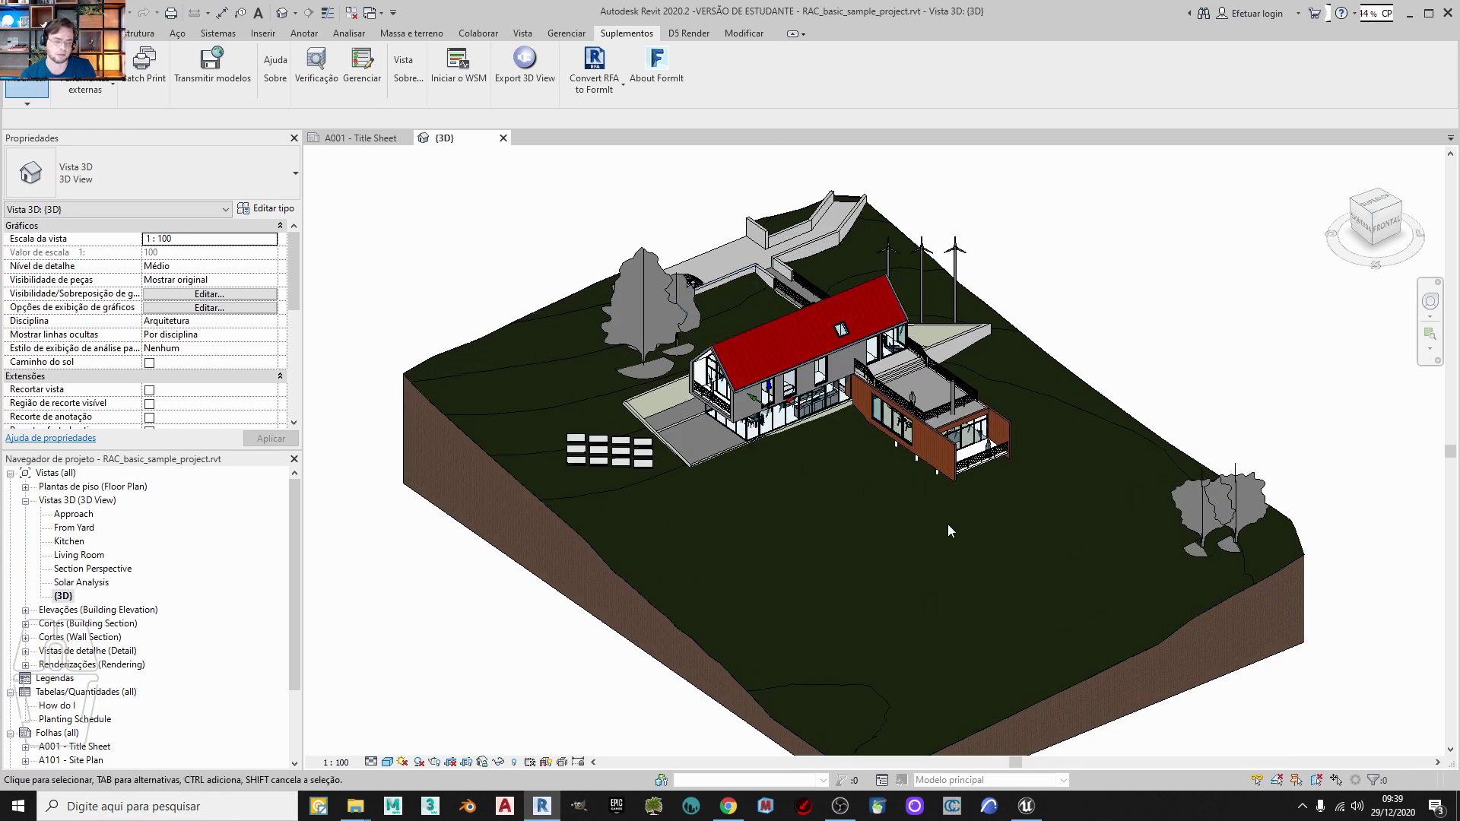
{"action": "left_click", "coordinate": [514, 62]}
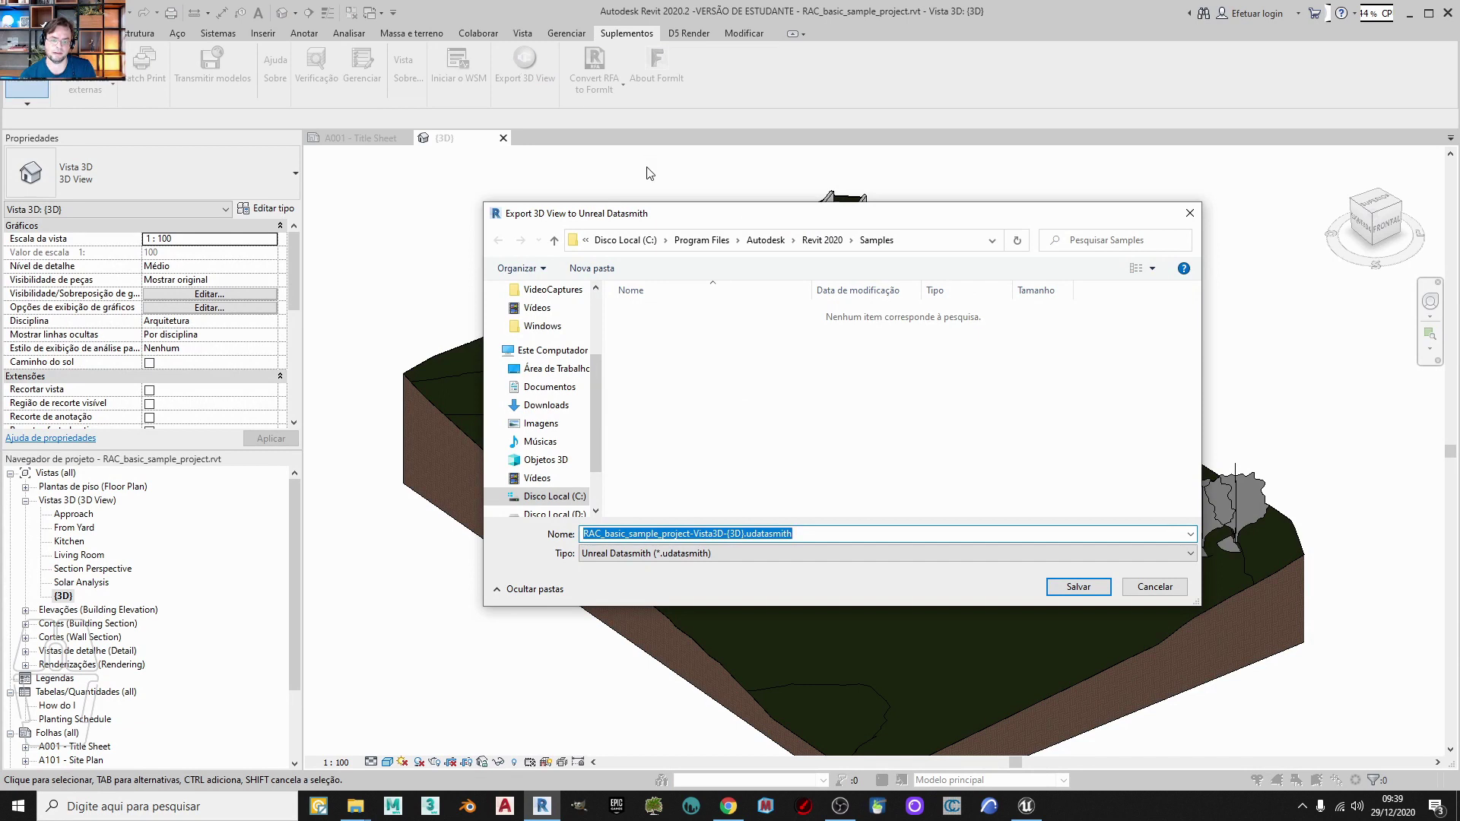
{"action": "left_click", "coordinate": [646, 535]}
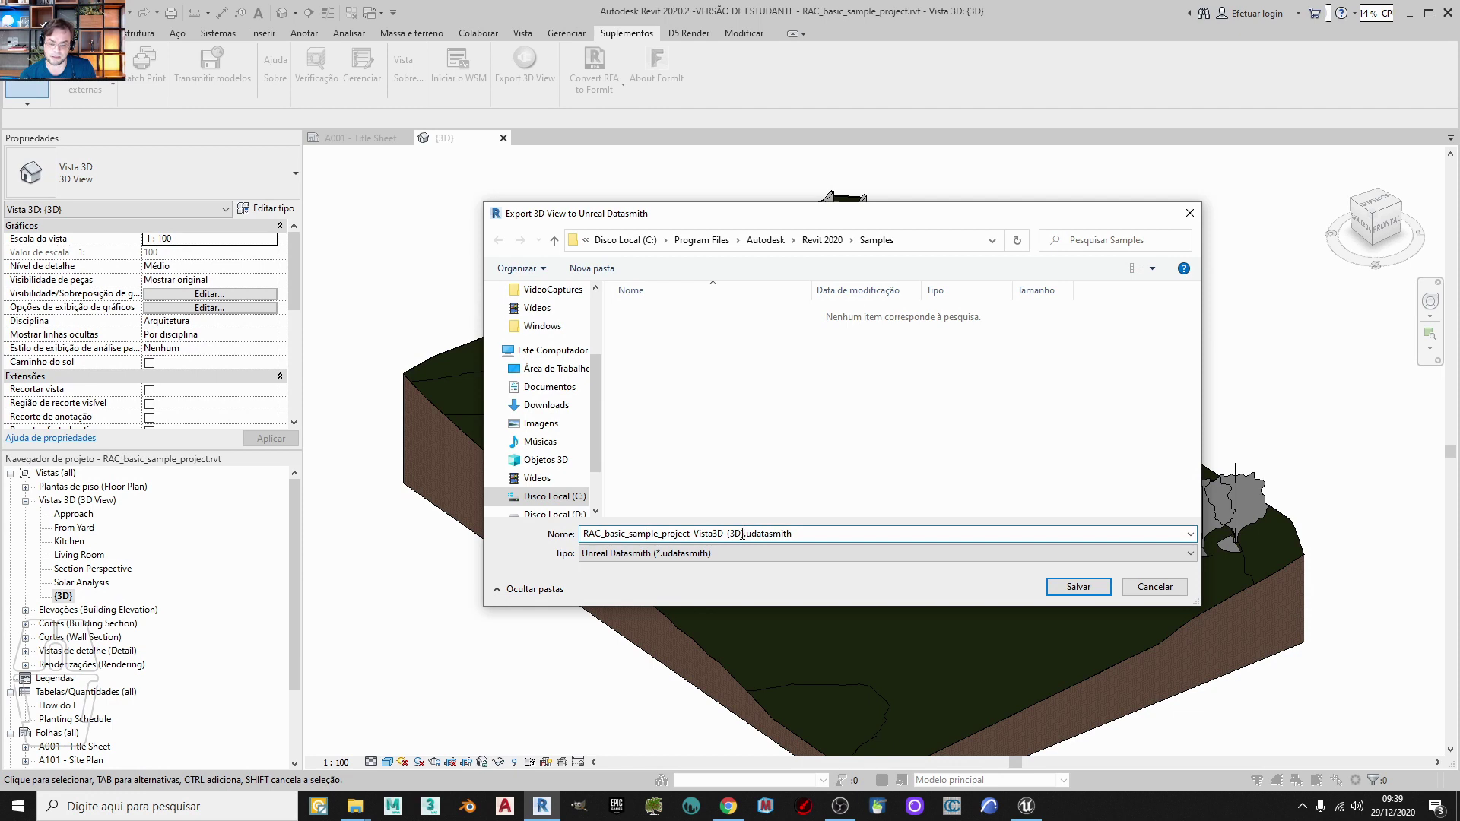
Rename the export file to RevitUE4.
{"action": "left_click_drag", "start_coordinate": [742, 534], "coordinate": [551, 535]}
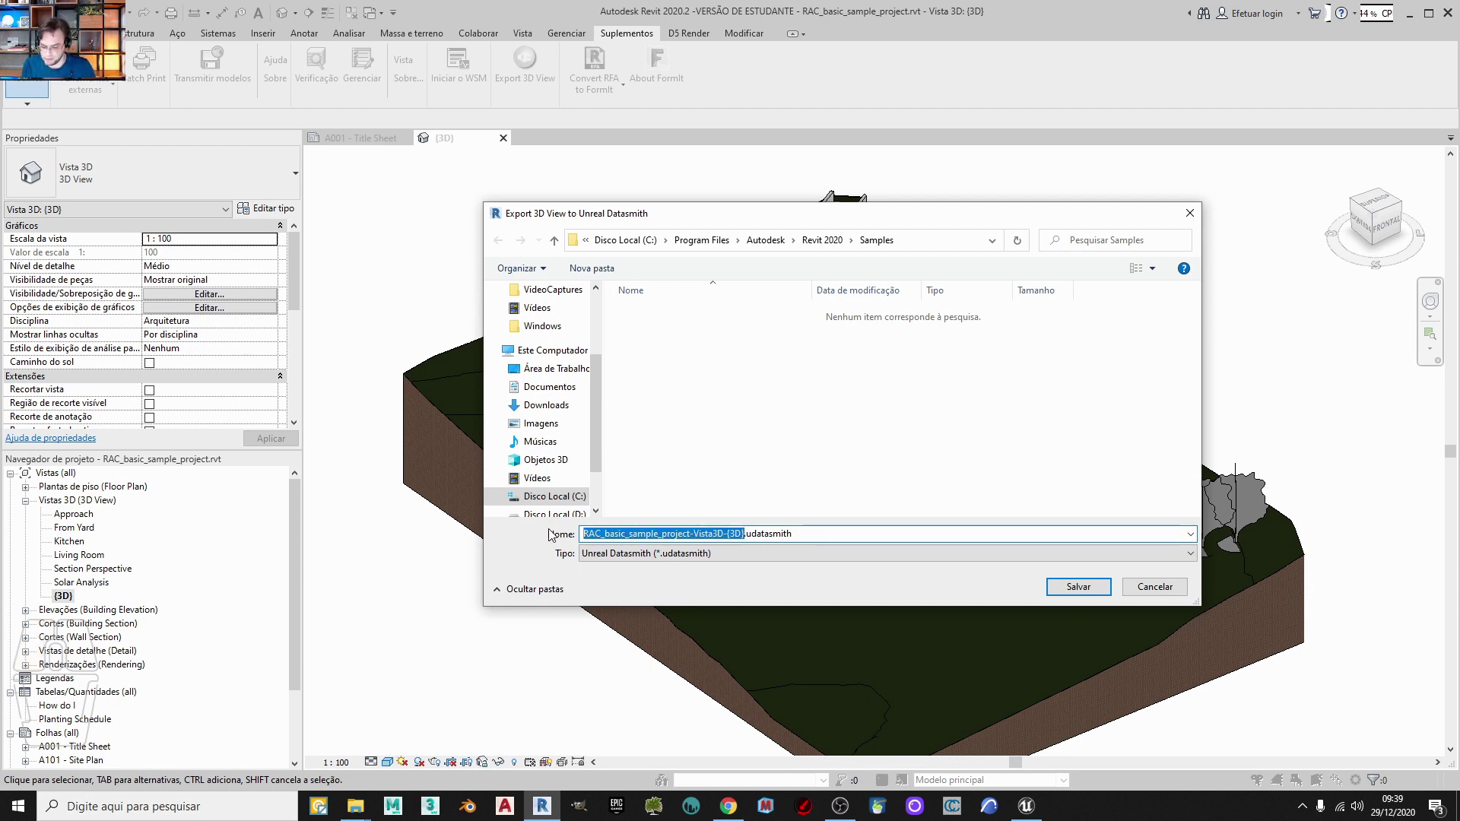
{"action": "type", "text": "Revit"}
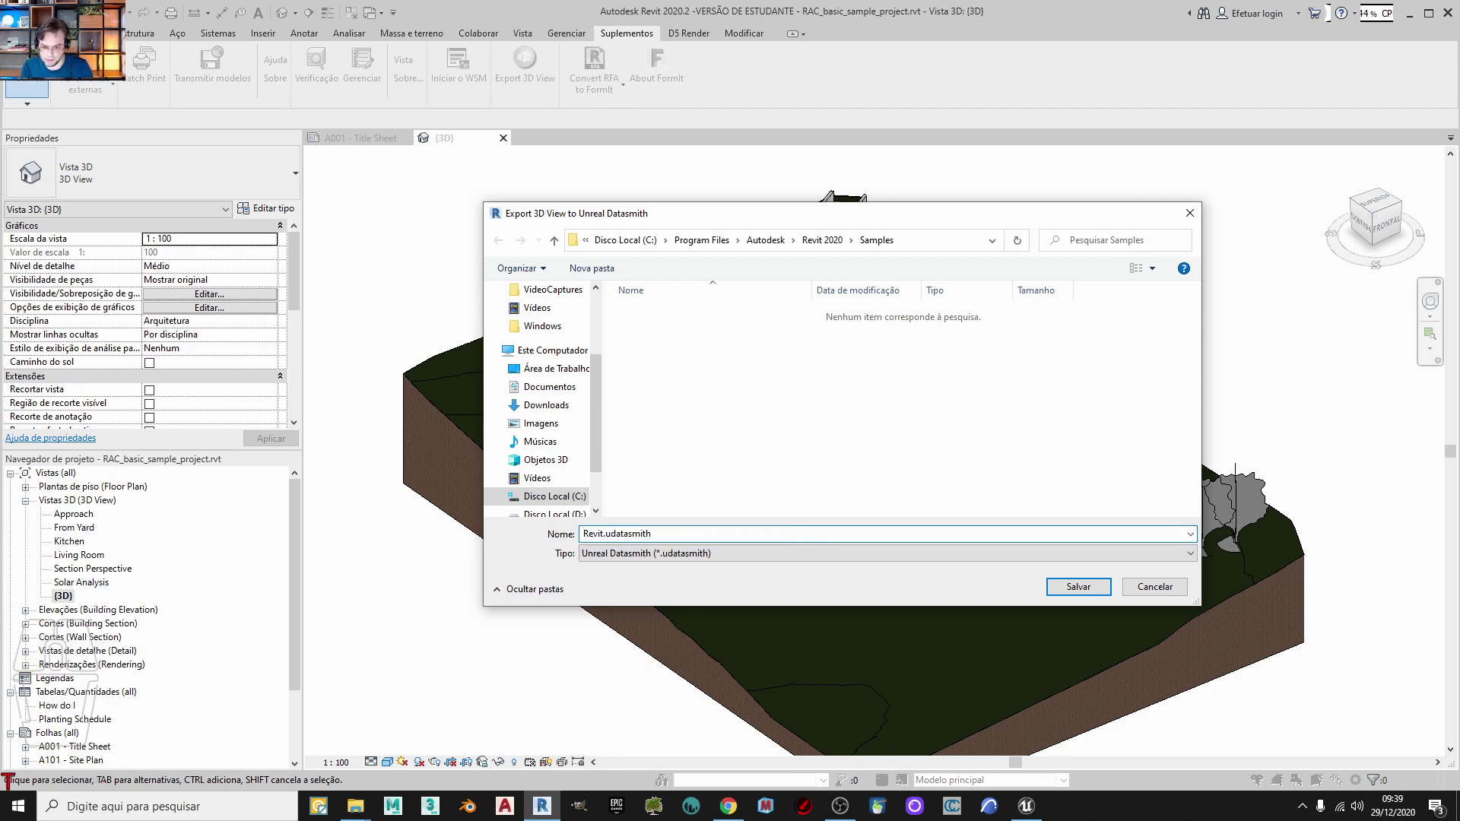
{"action": "type", "text": "UE$"}
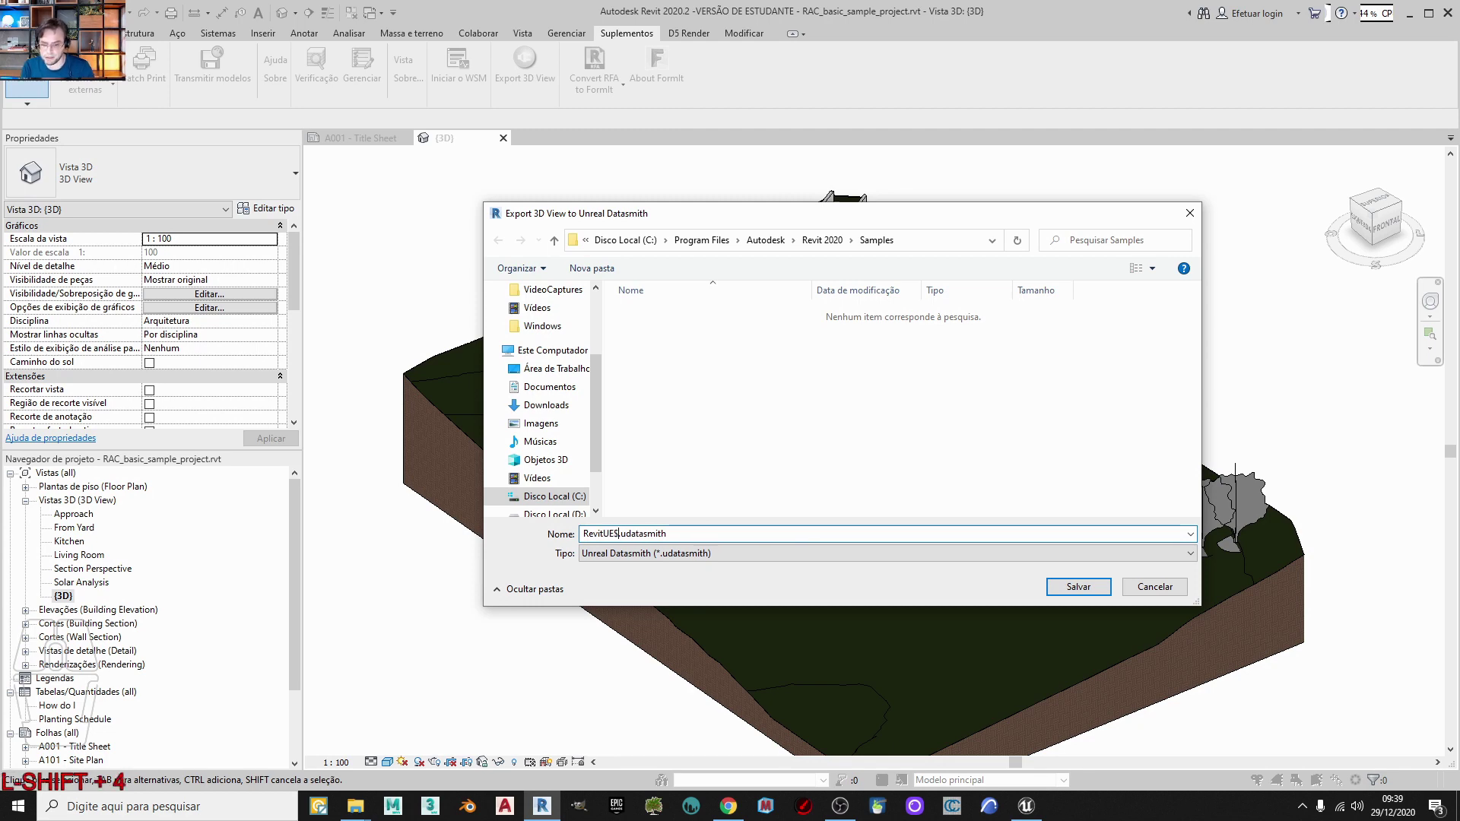
{"action": "key", "text": "BackSpace"}
{"action": "type", "text": "4"}
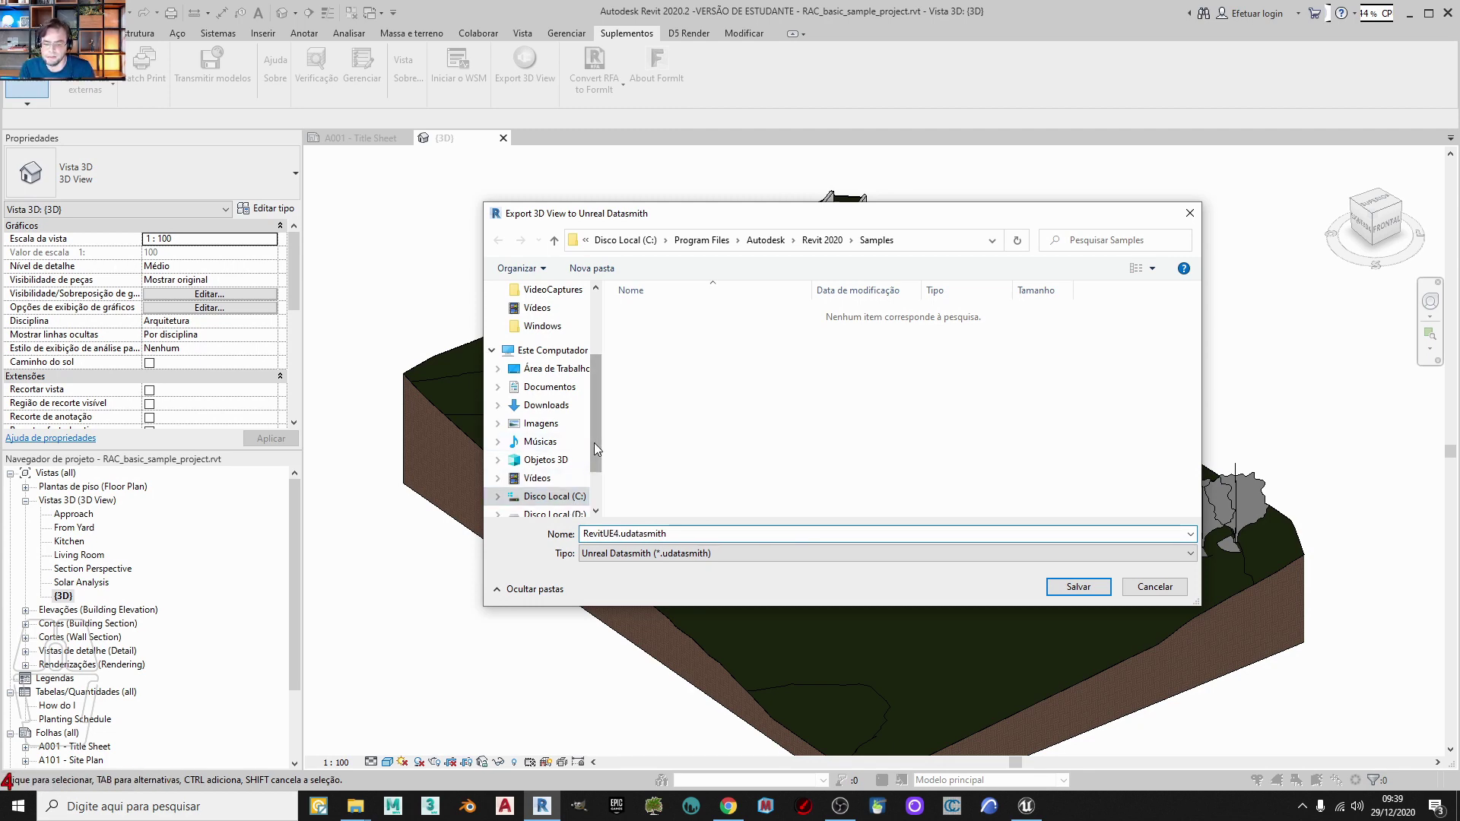
Save RevitUE4.udatasmith into the Documentos\DataSmithExp folder.
{"action": "scroll", "coordinate": [563, 441], "scroll_direction": "up", "scroll_amount": 3}
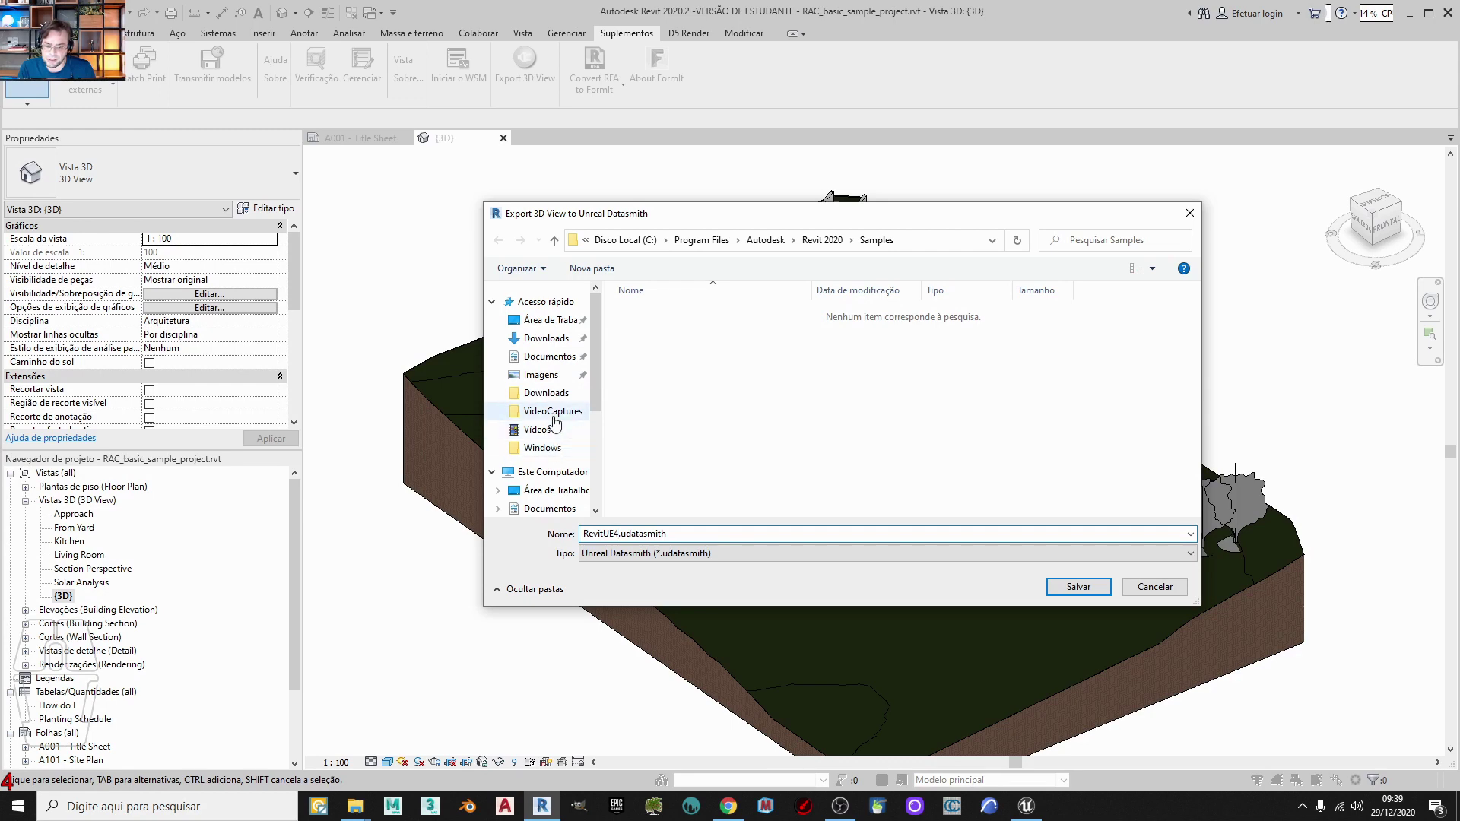
{"action": "left_click", "coordinate": [549, 356]}
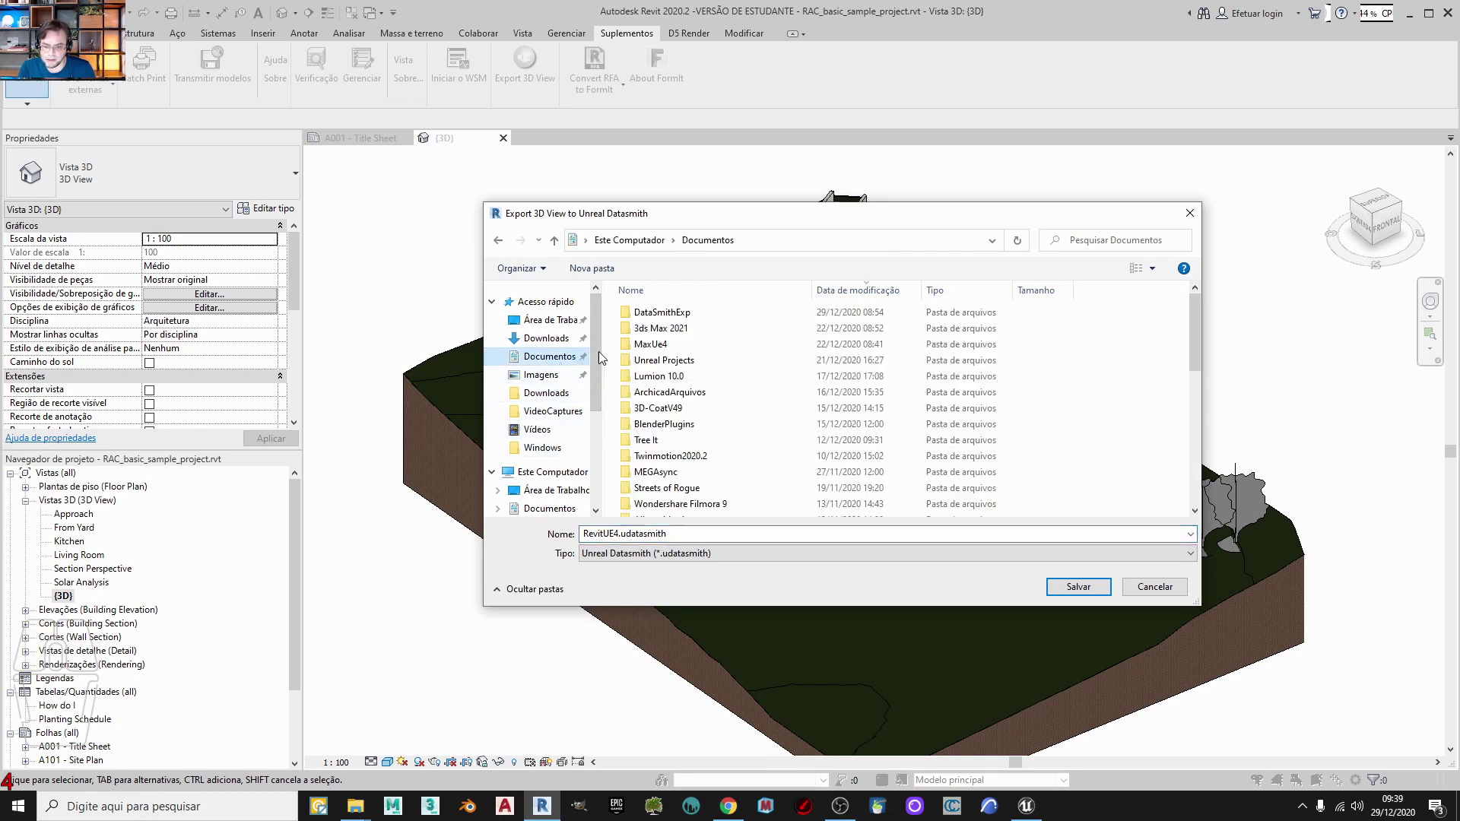
{"action": "left_click", "coordinate": [688, 319]}
{"action": "double_click", "coordinate": [689, 319]}
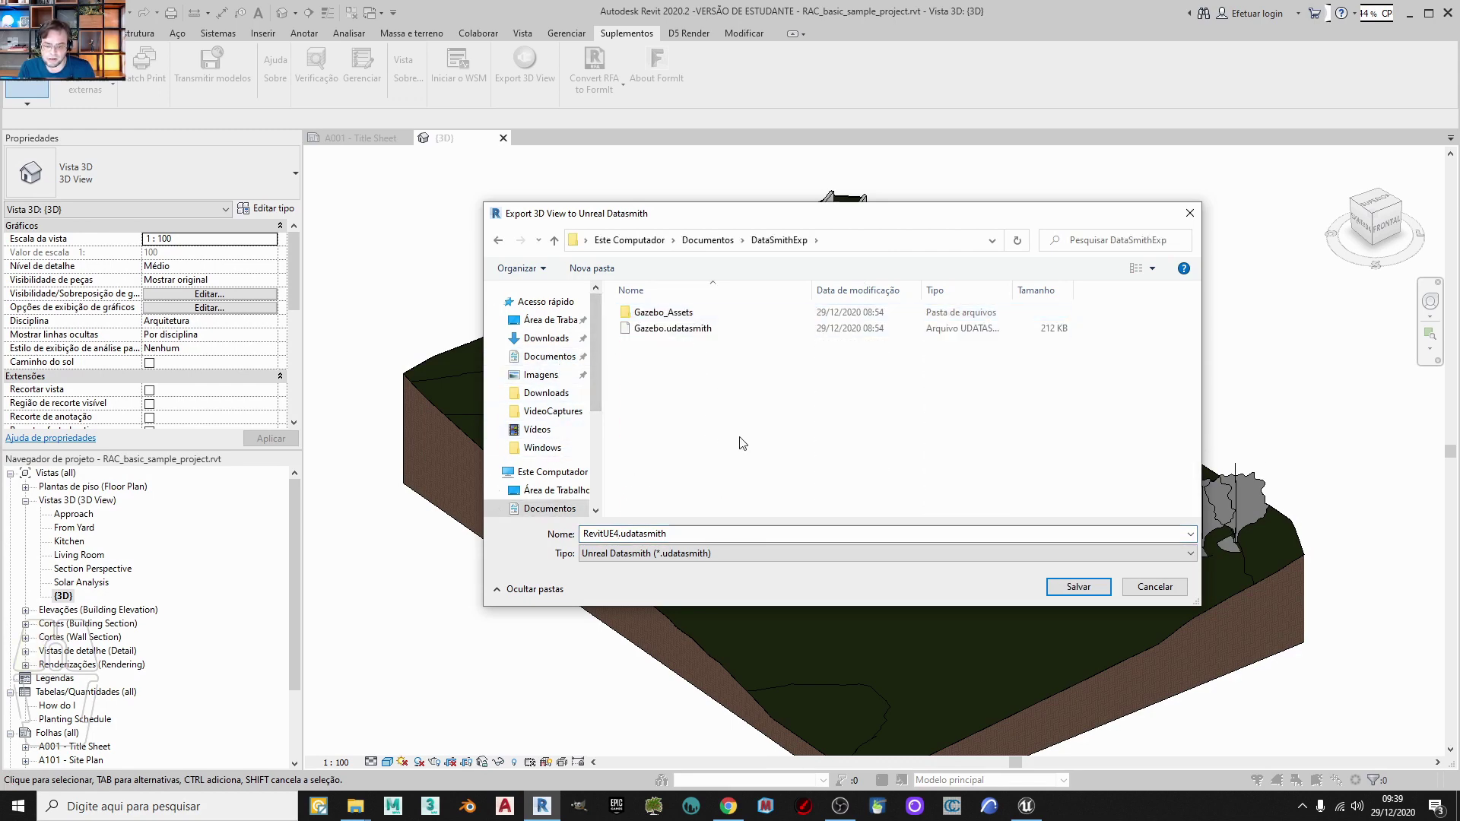
{"action": "left_click", "coordinate": [1078, 588]}
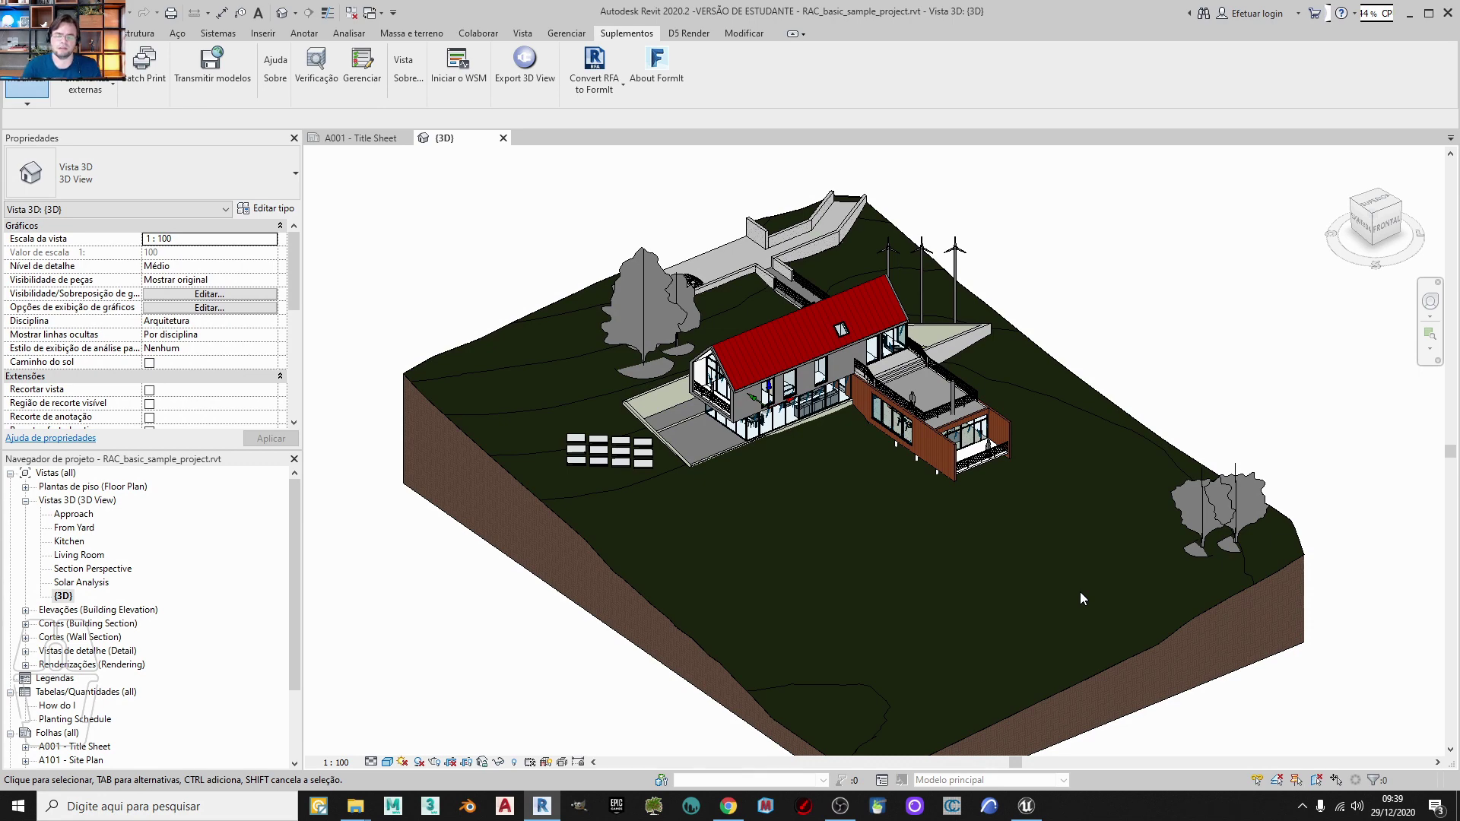
In Unreal Editor, search the Plugins browser for 'datasmith'.
{"action": "left_click", "coordinate": [1026, 806]}
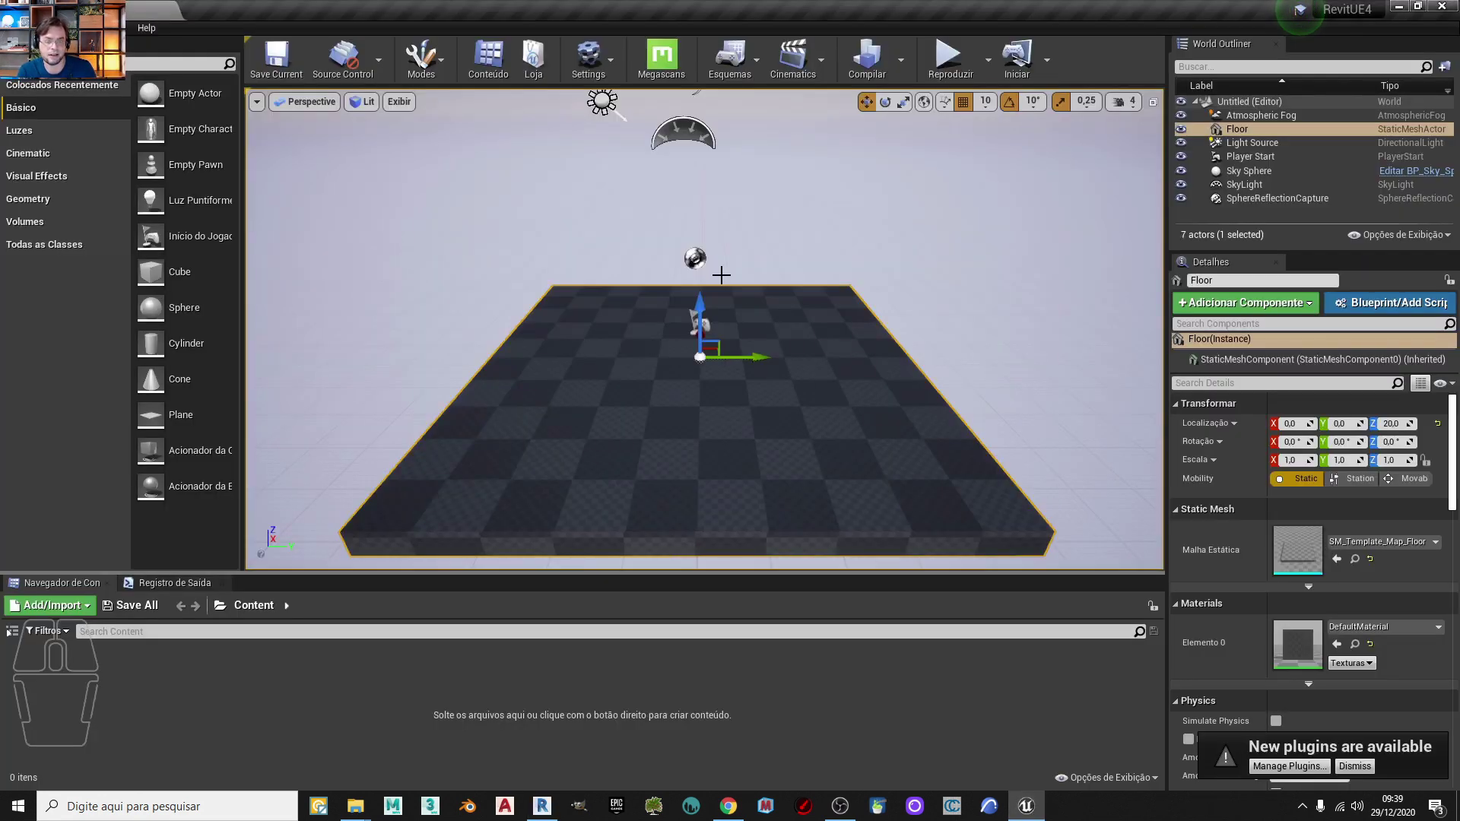
{"action": "left_click", "coordinate": [599, 76]}
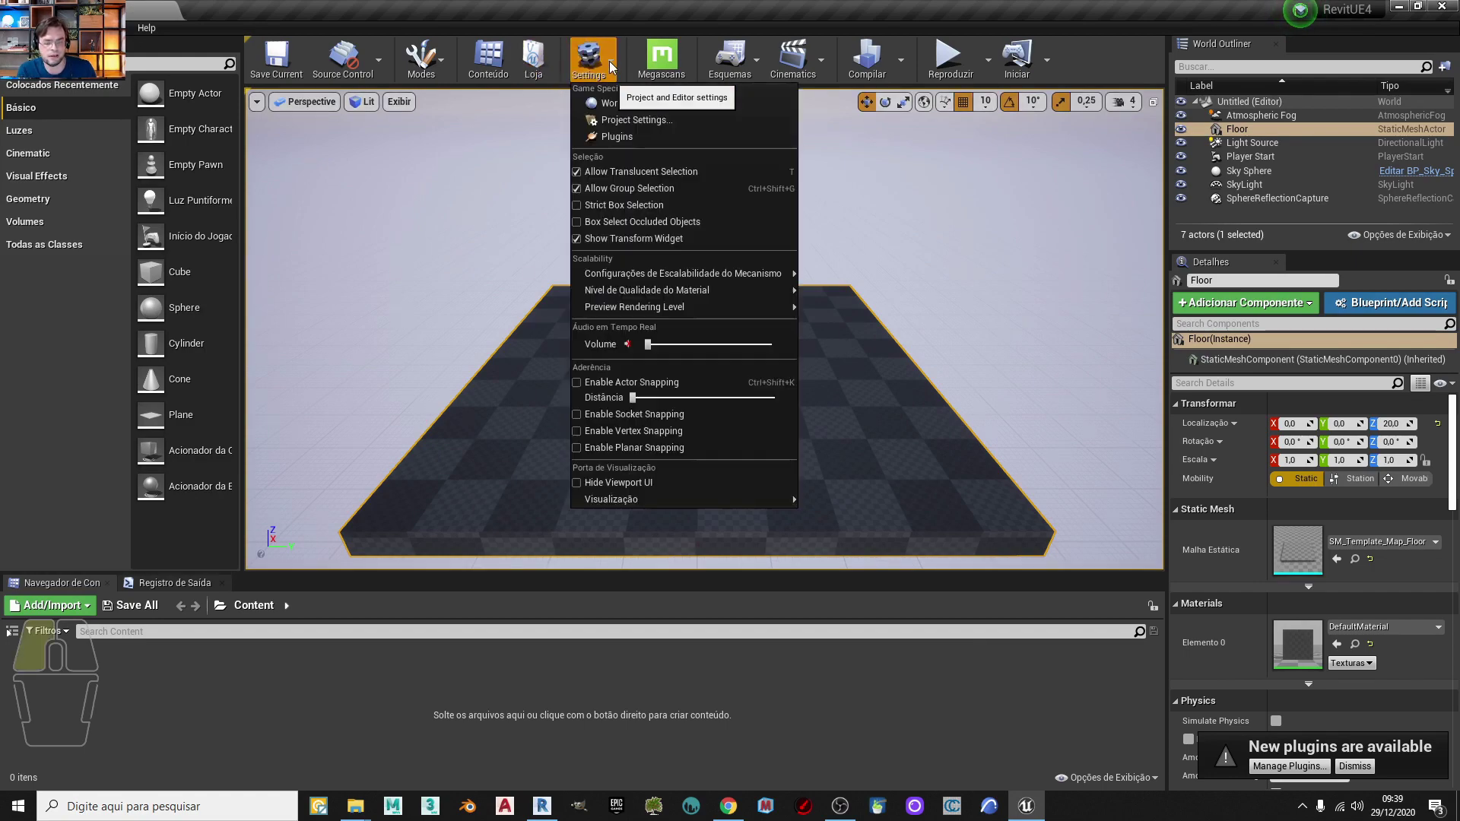
{"action": "left_click", "coordinate": [649, 140]}
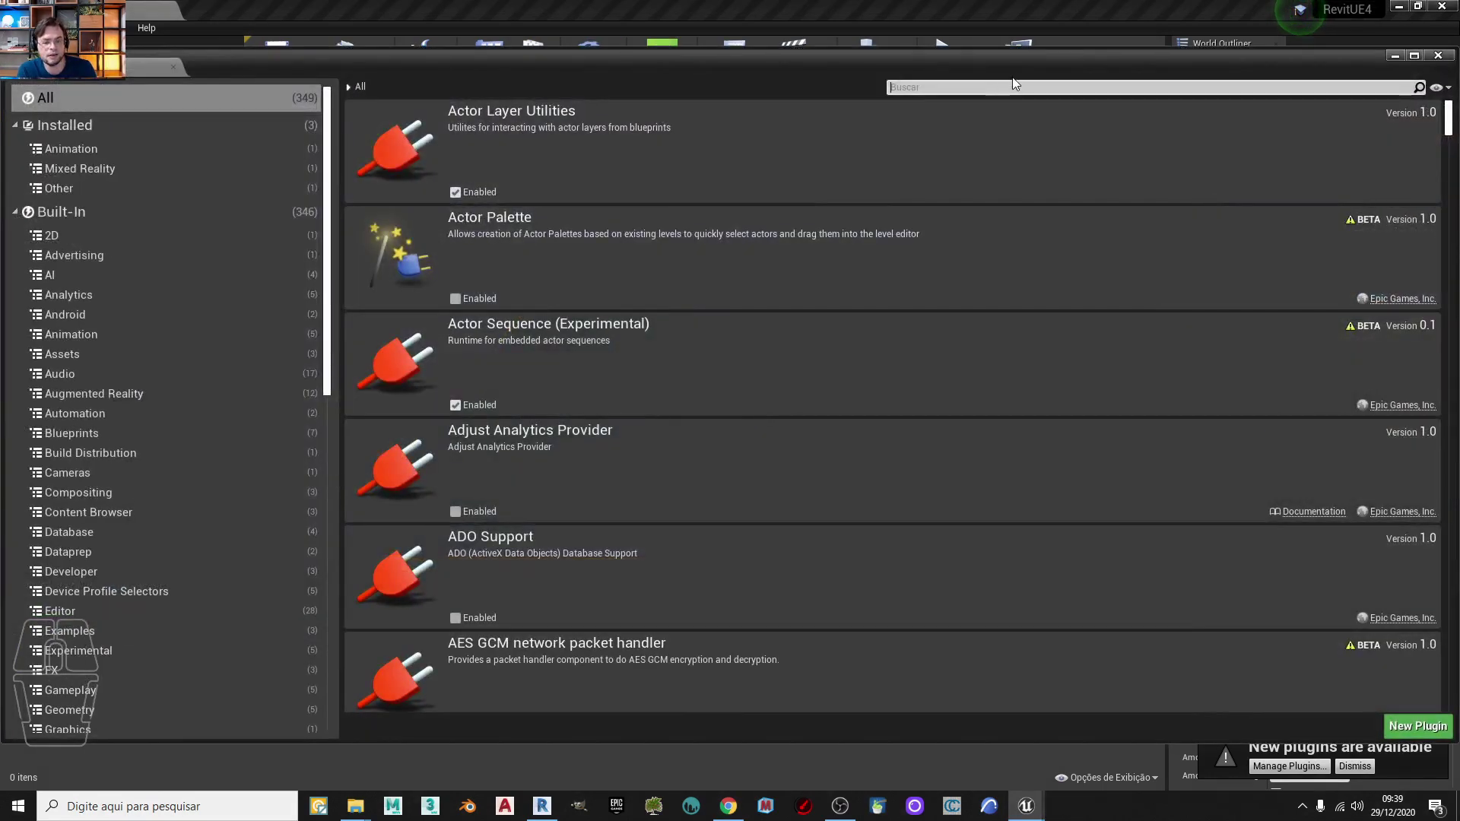
{"action": "type", "text": "data"}
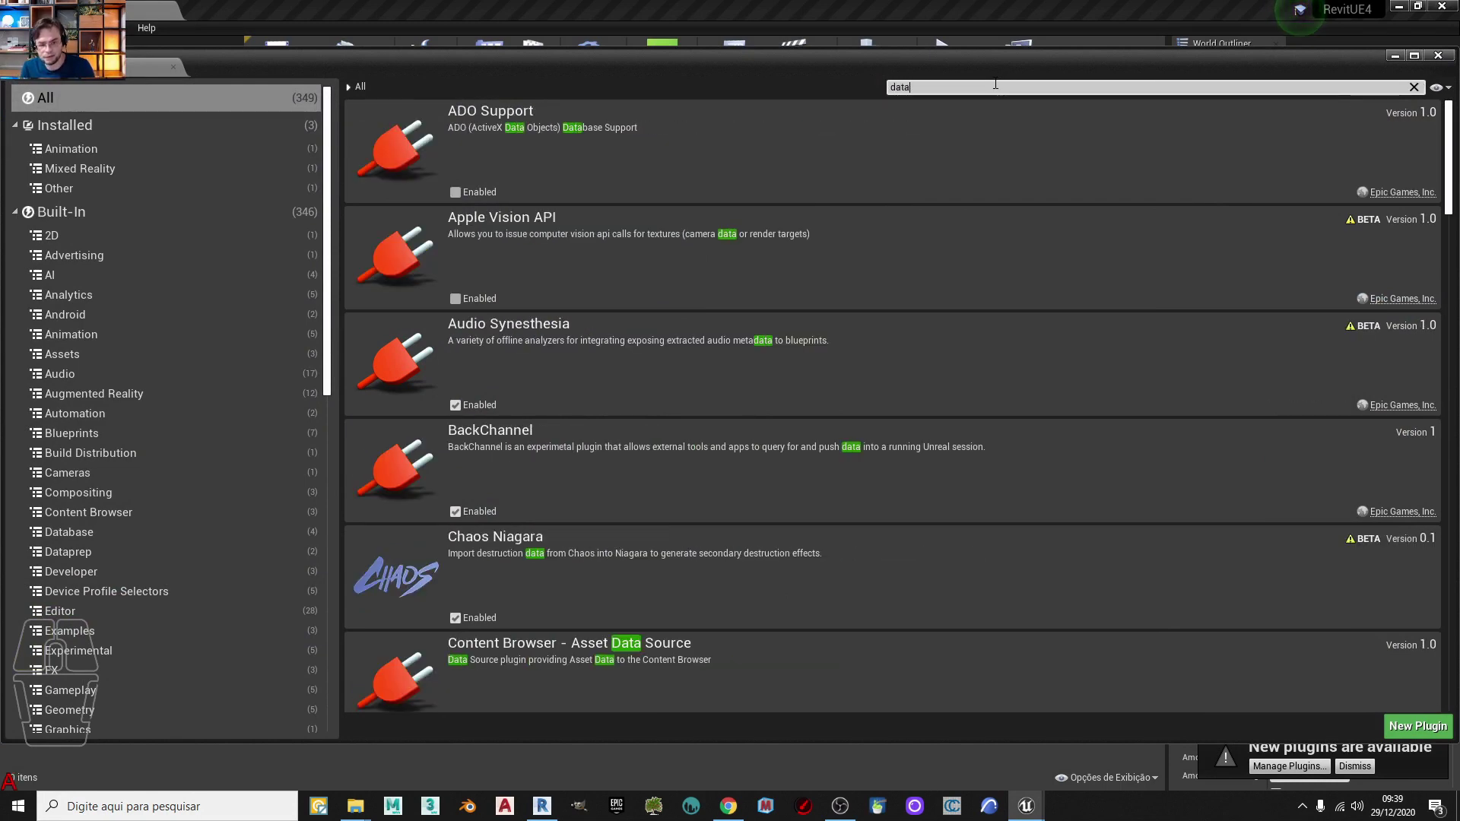
{"action": "type", "text": "smith"}
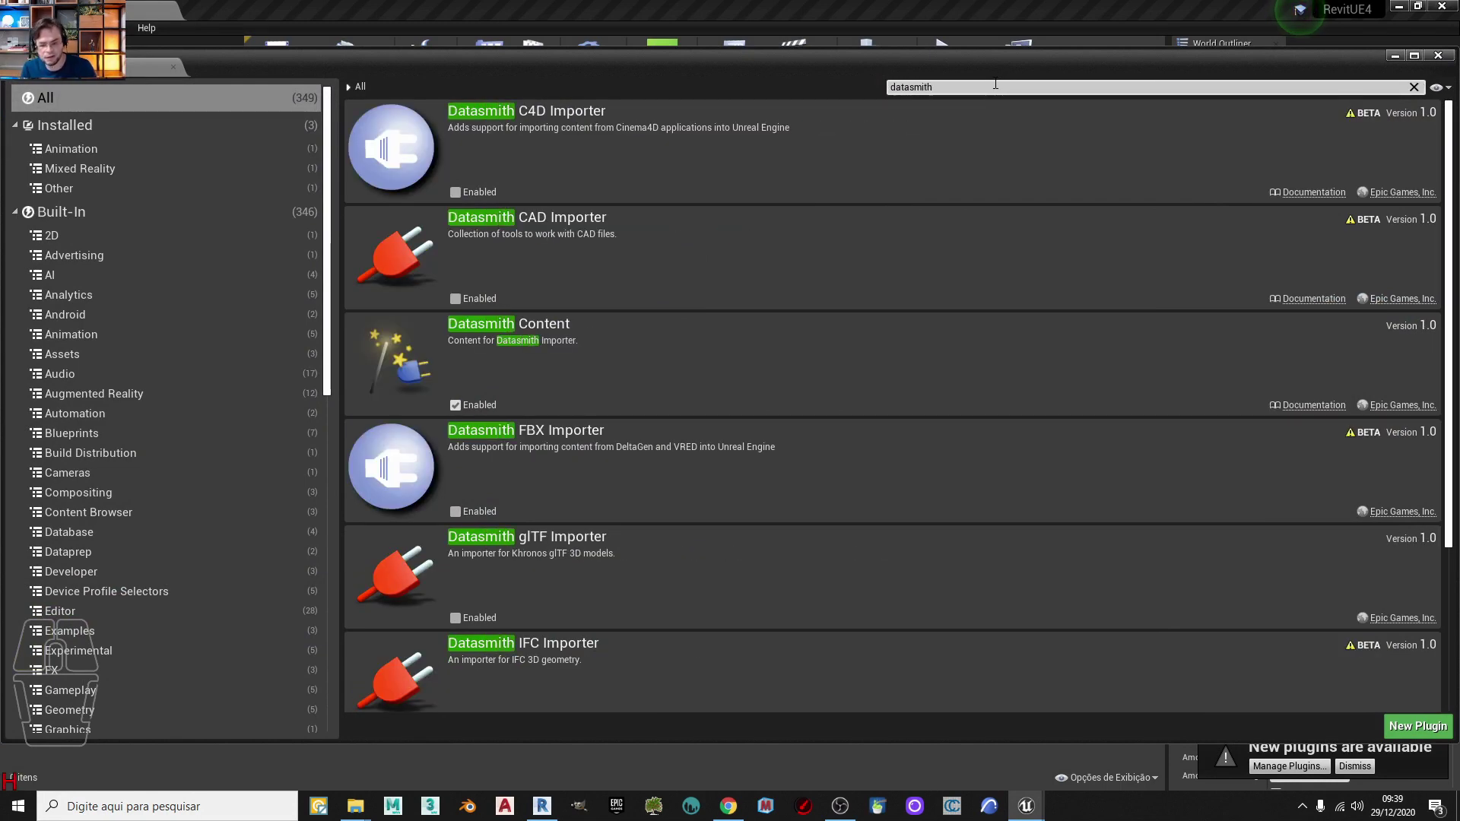
{"action": "scroll", "coordinate": [708, 436], "scroll_direction": "down", "scroll_amount": 2}
{"action": "scroll", "coordinate": [707, 435], "scroll_direction": "down", "scroll_amount": 2}
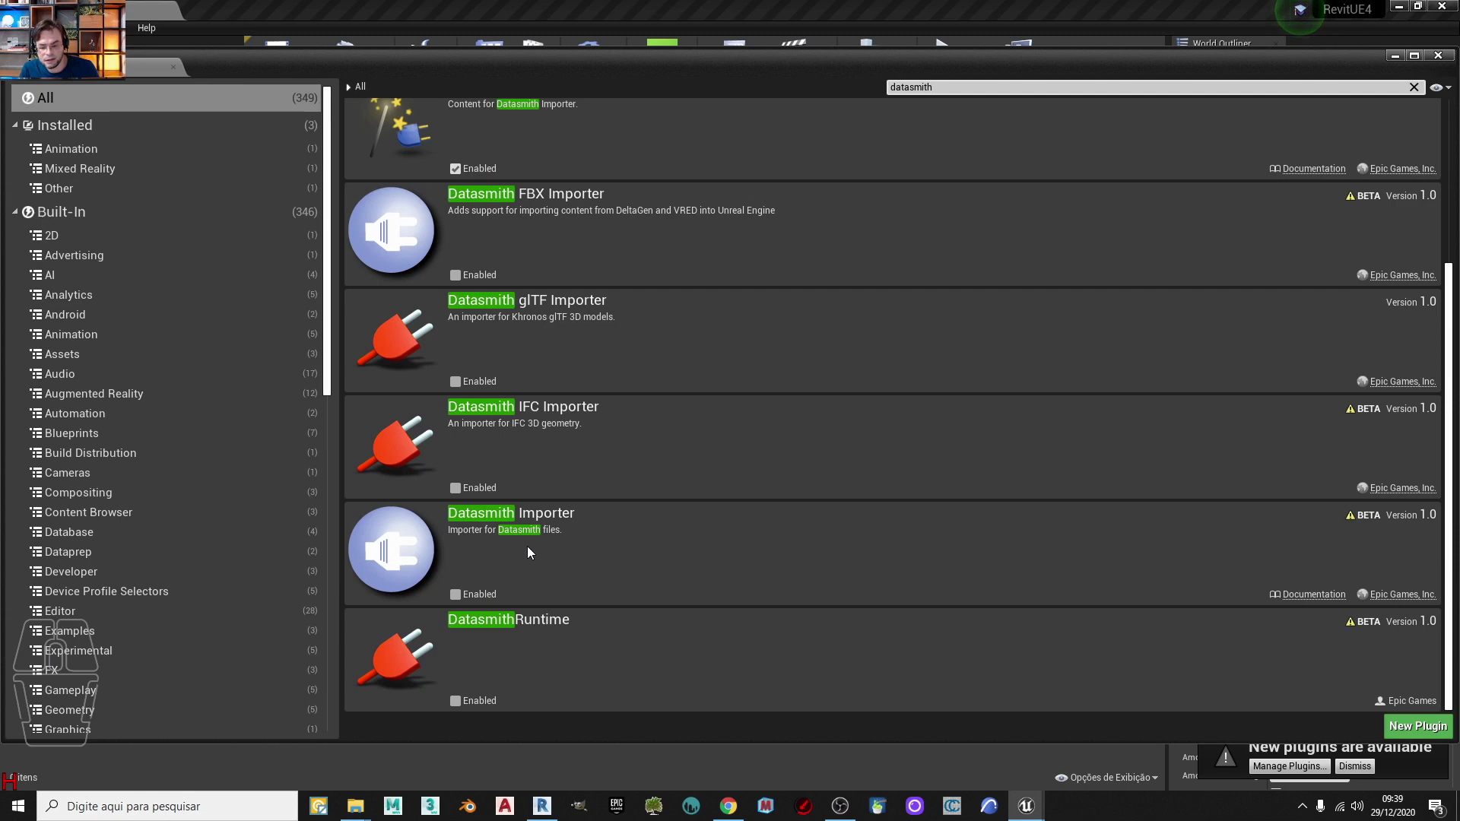
Enable the beta Datasmith Importer plugin, restart the editor, and close the Plugins window.
{"action": "left_click", "coordinate": [455, 594]}
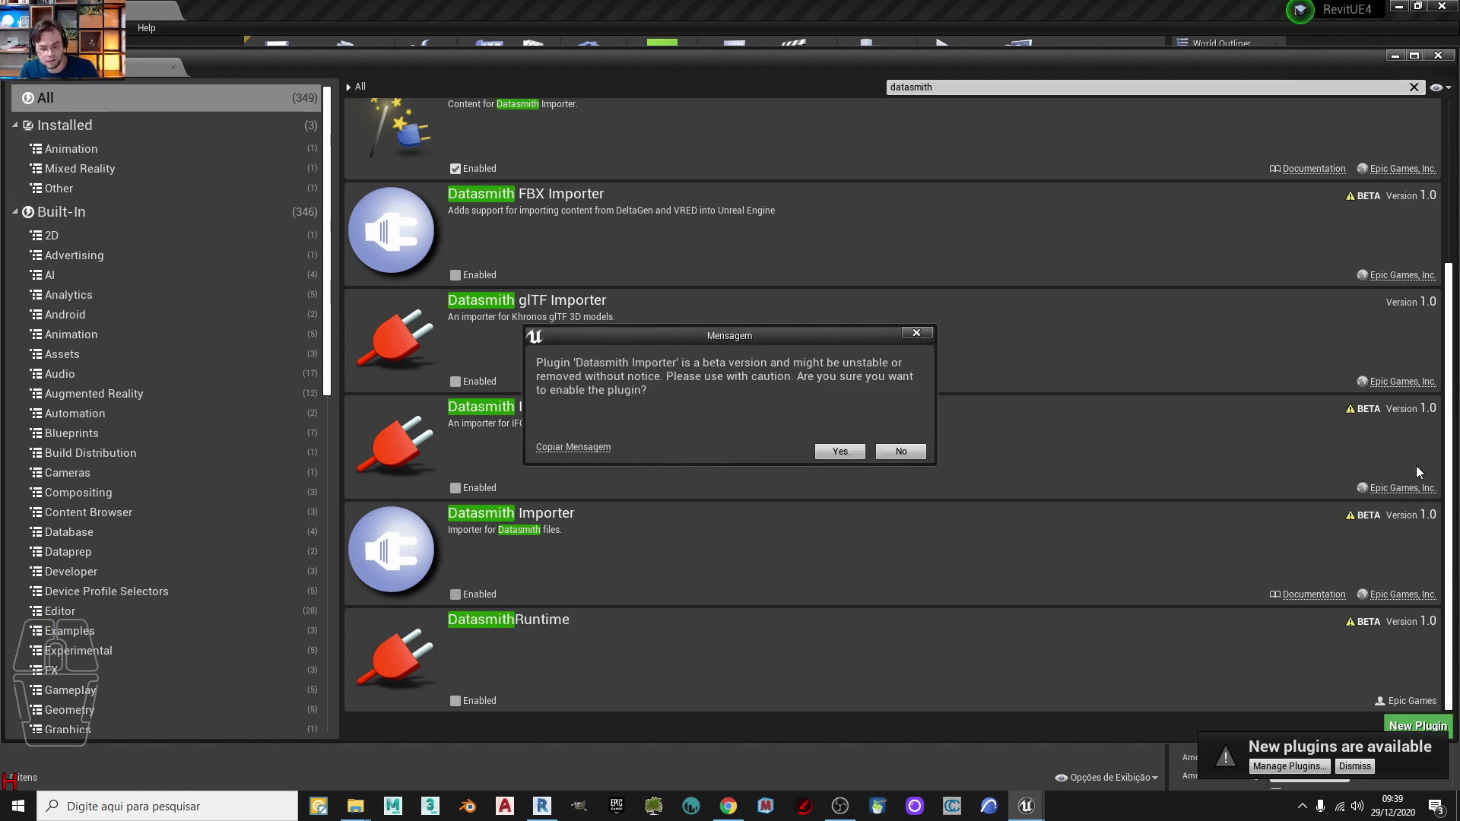
{"action": "left_click", "coordinate": [840, 451]}
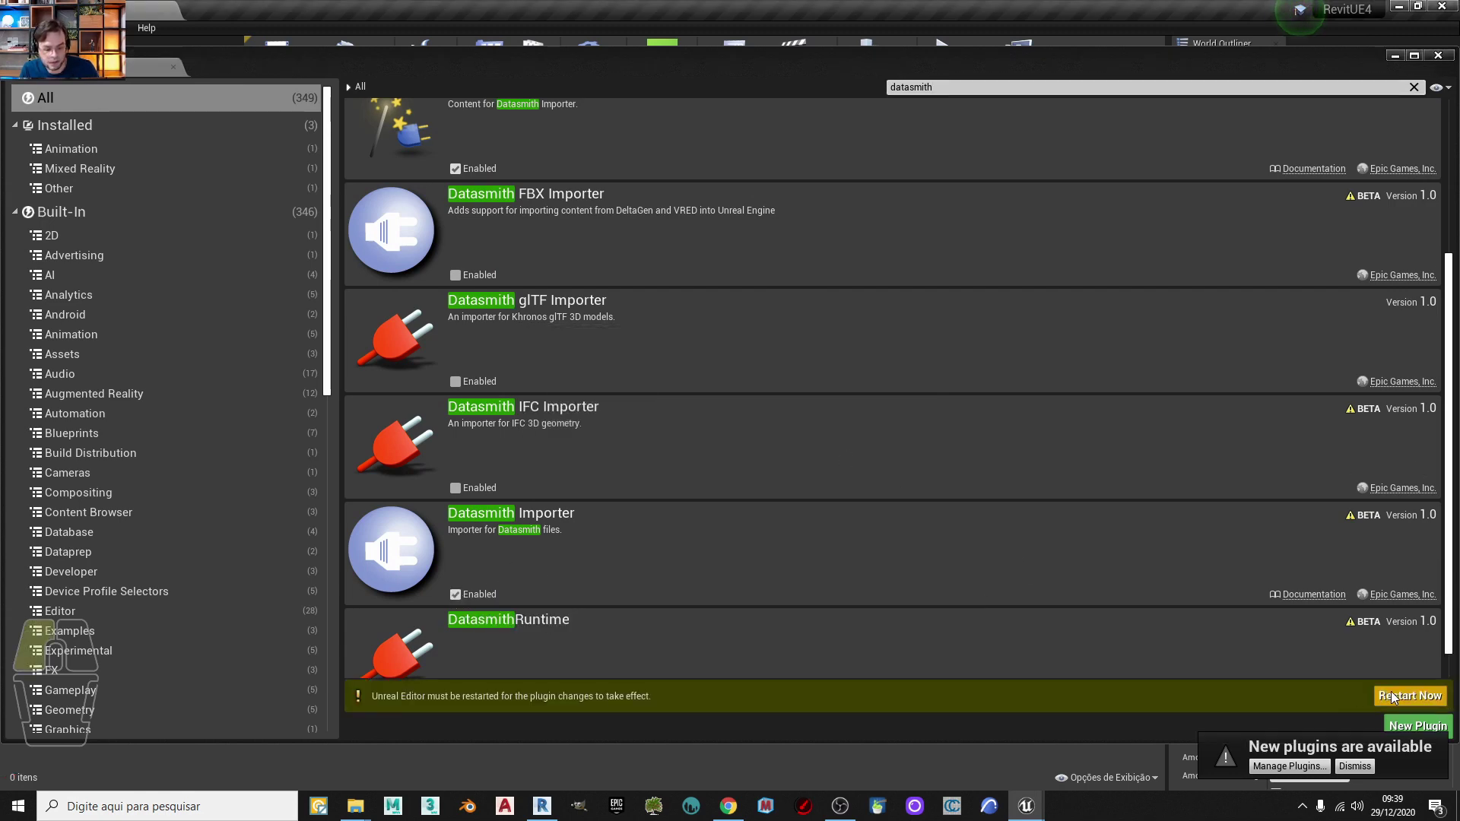
{"action": "left_click", "coordinate": [1392, 697]}
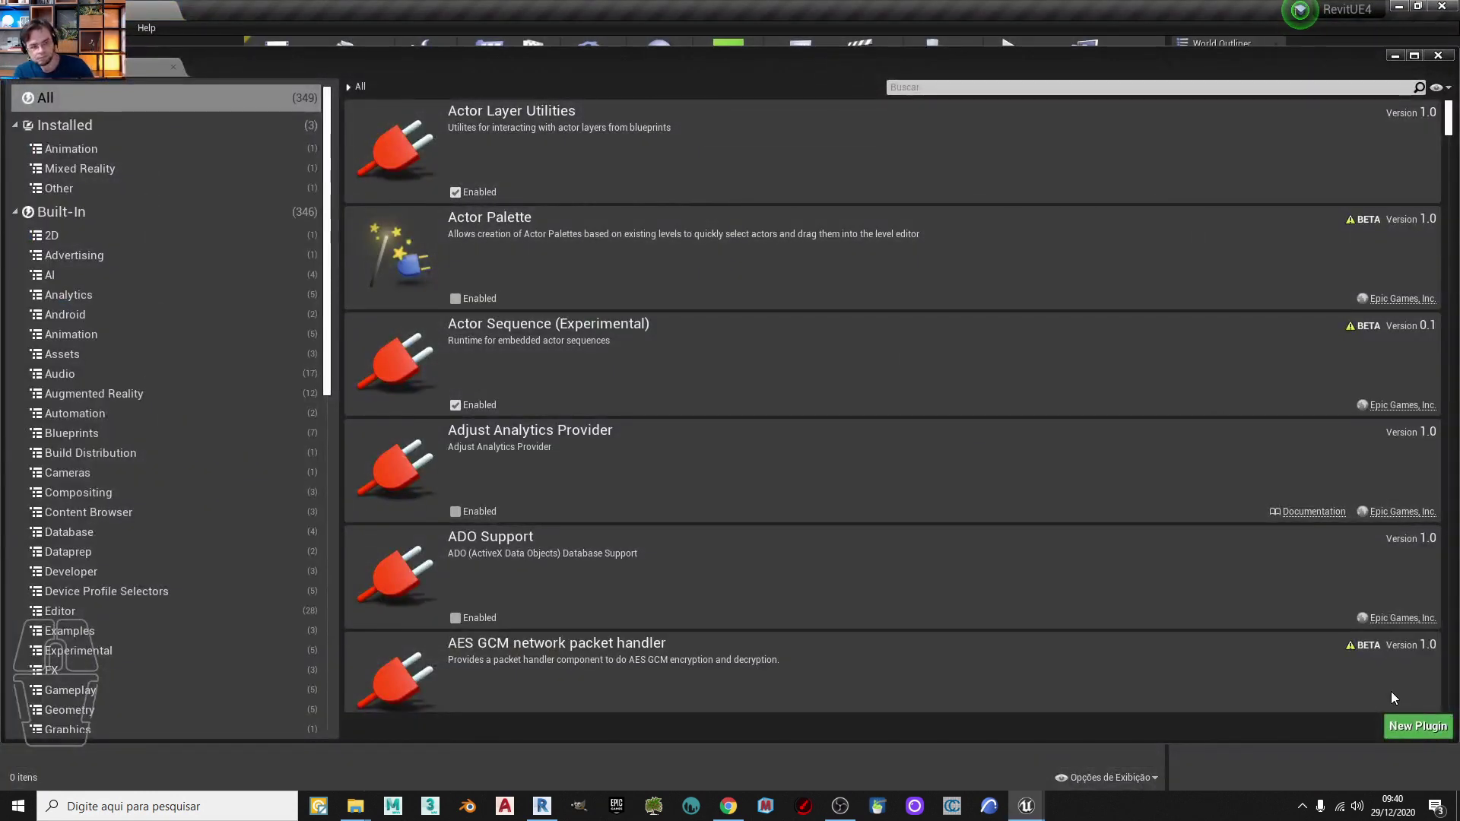
{"action": "left_click", "coordinate": [1437, 57]}
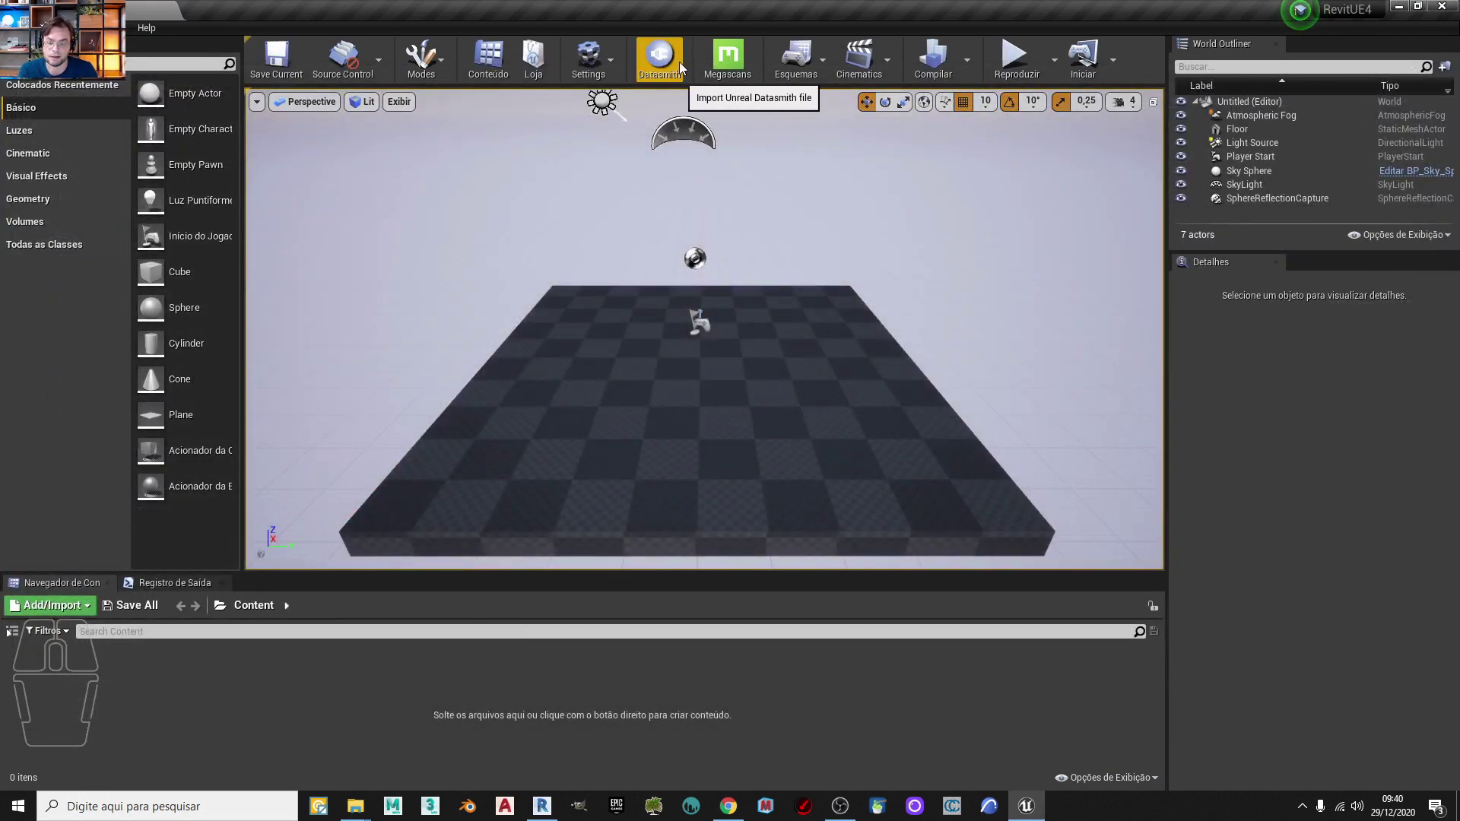
Delete the Floor actor from the level.
{"action": "left_click", "coordinate": [696, 92]}
{"action": "left_click", "coordinate": [874, 401]}
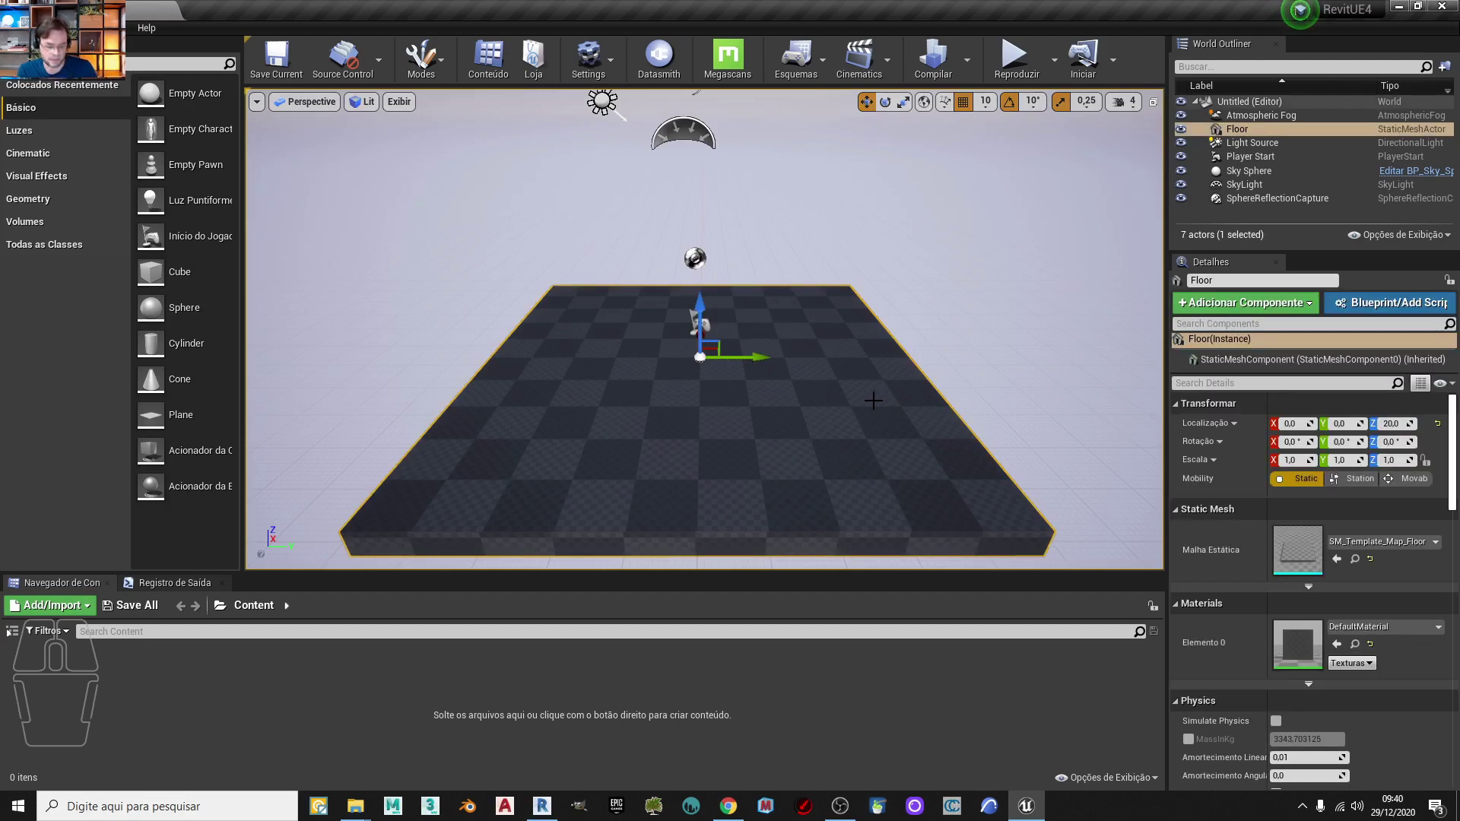
{"action": "key", "text": "Delete"}
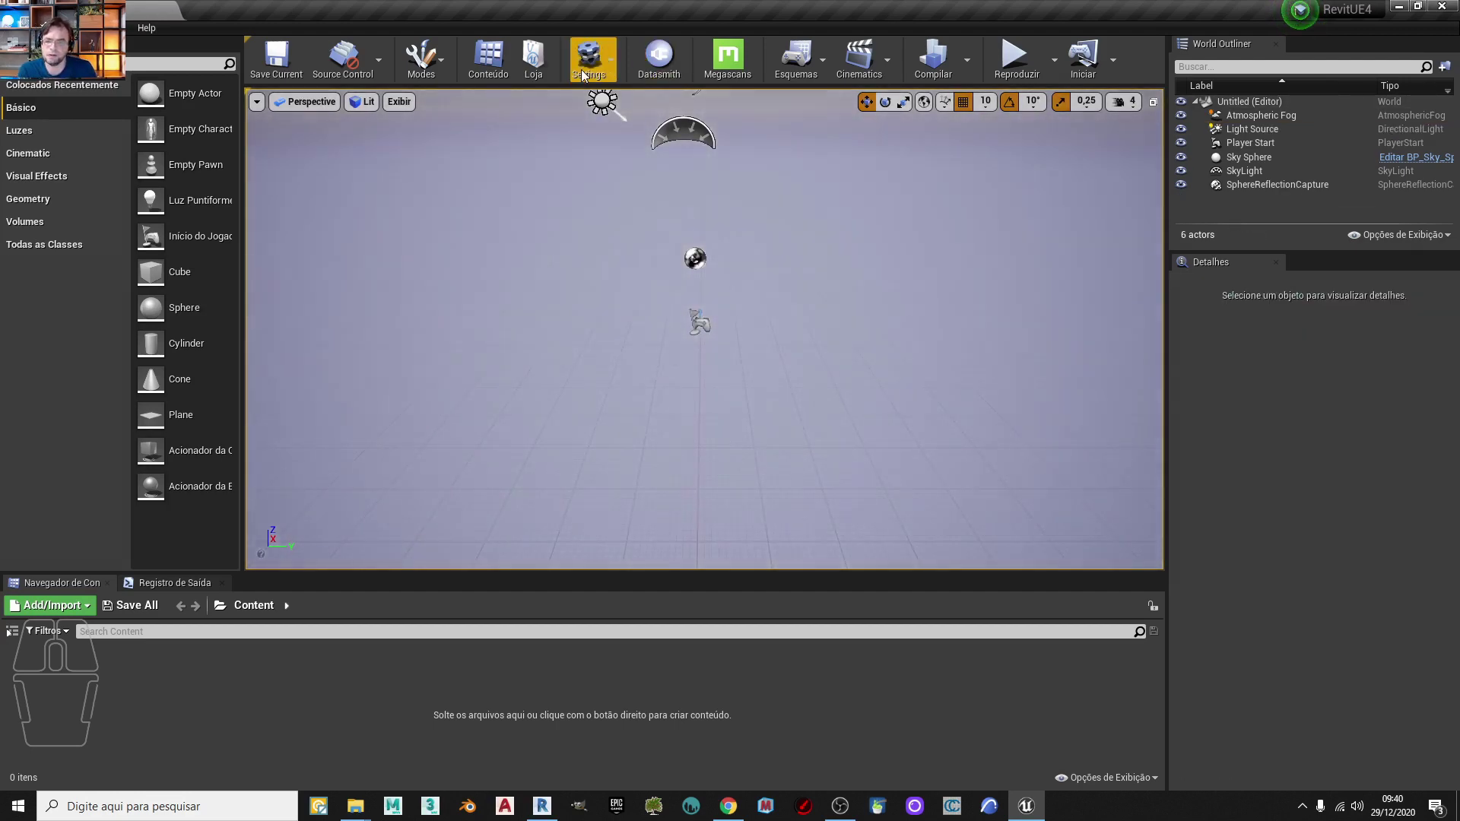
Pick RevitUE4.udatasmith from Documentos\DataSmithExp for Datasmith import.
{"action": "left_click", "coordinate": [661, 65]}
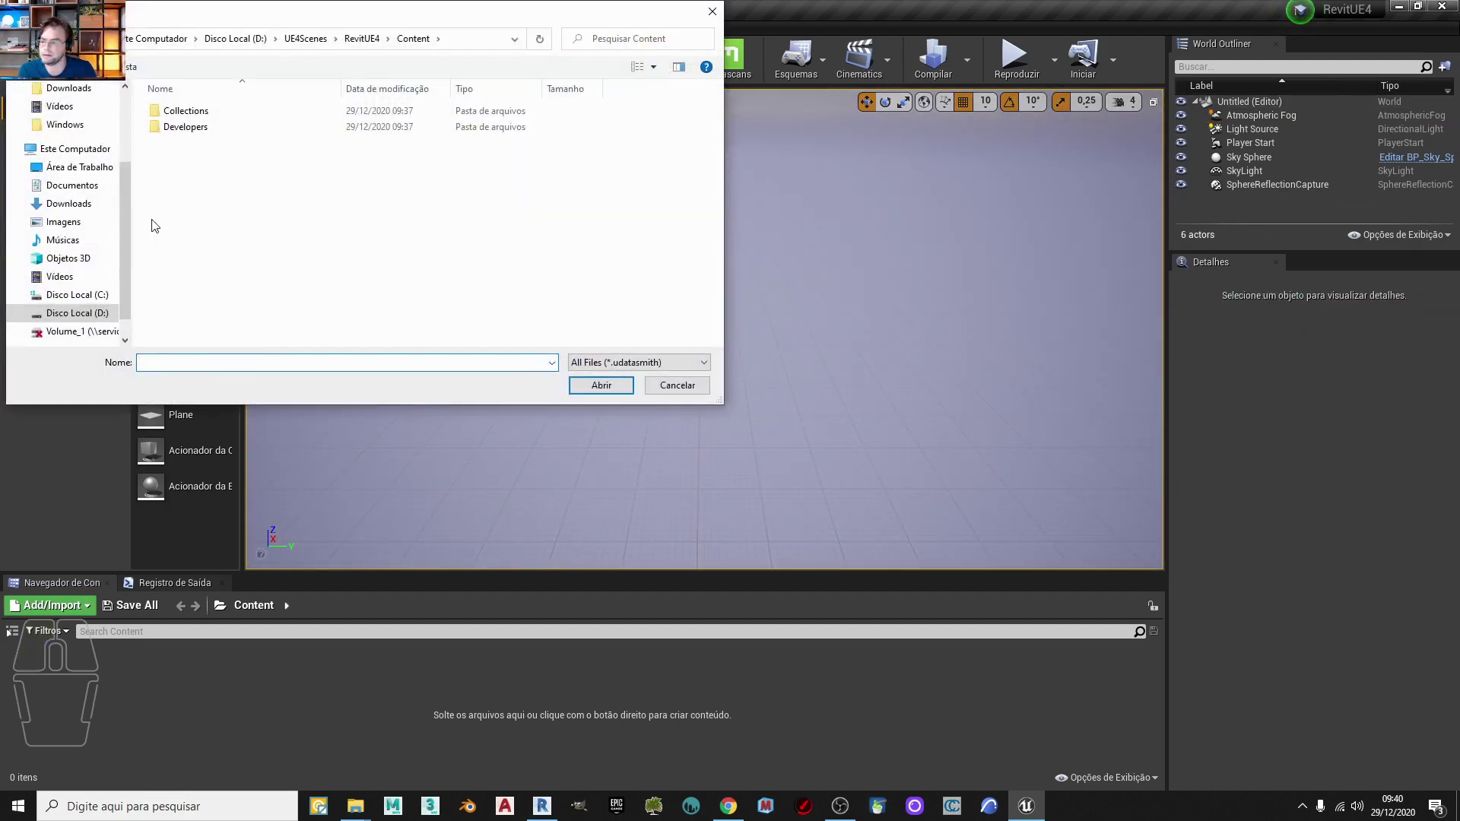
{"action": "left_click", "coordinate": [72, 222]}
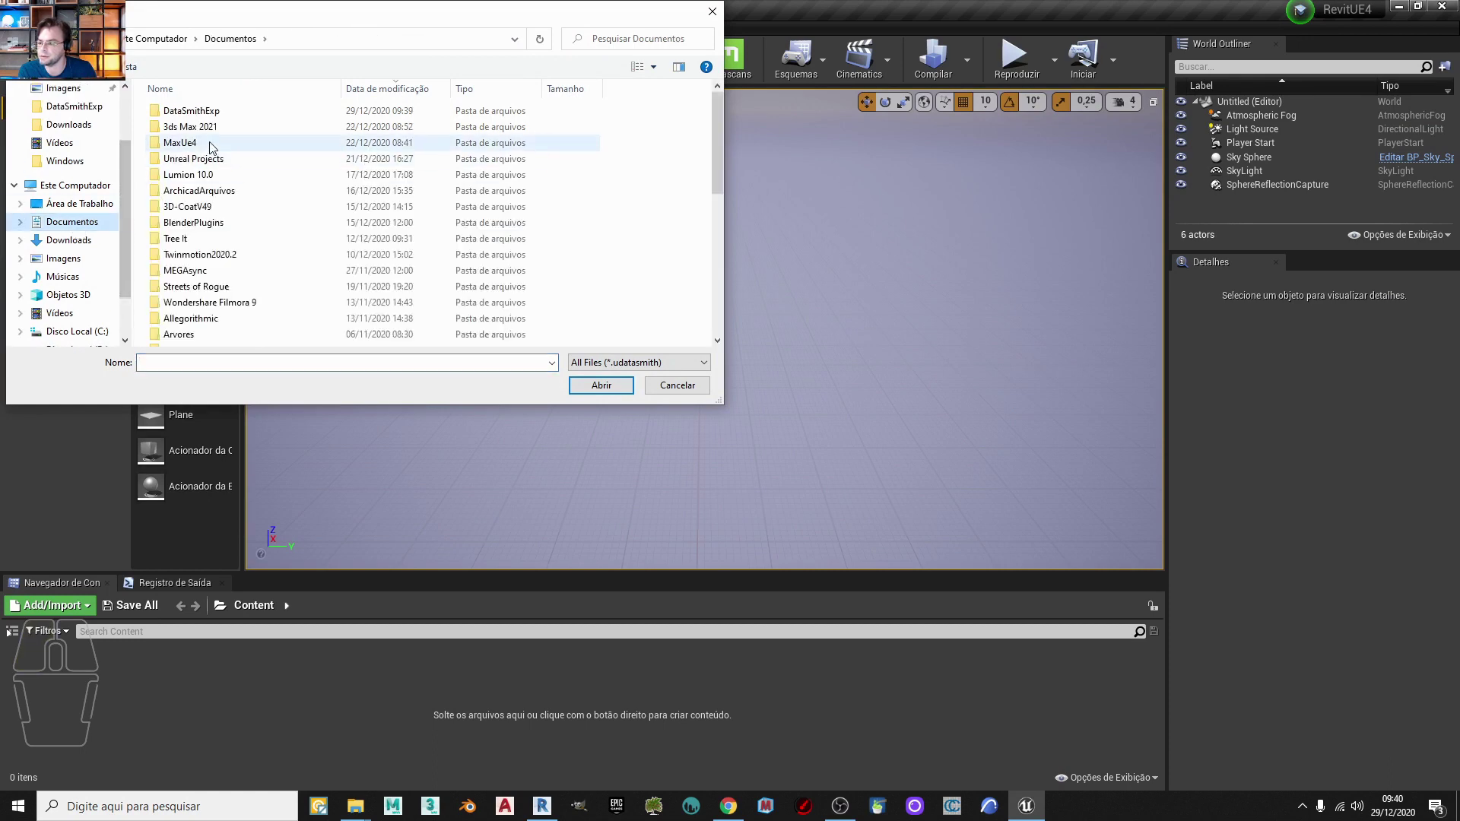
{"action": "double_click", "coordinate": [214, 112]}
{"action": "left_click", "coordinate": [227, 159]}
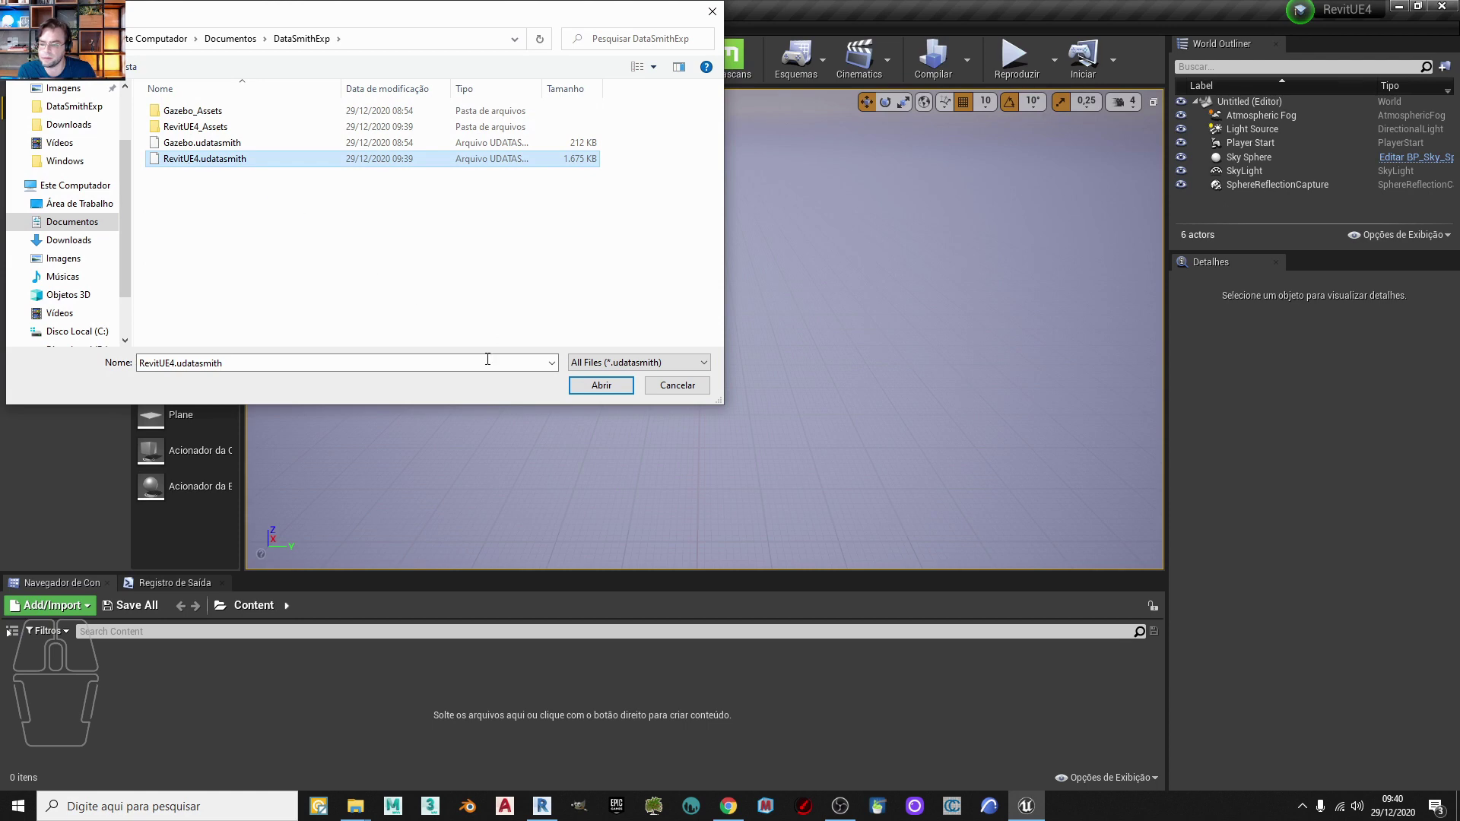
{"action": "left_click", "coordinate": [601, 385]}
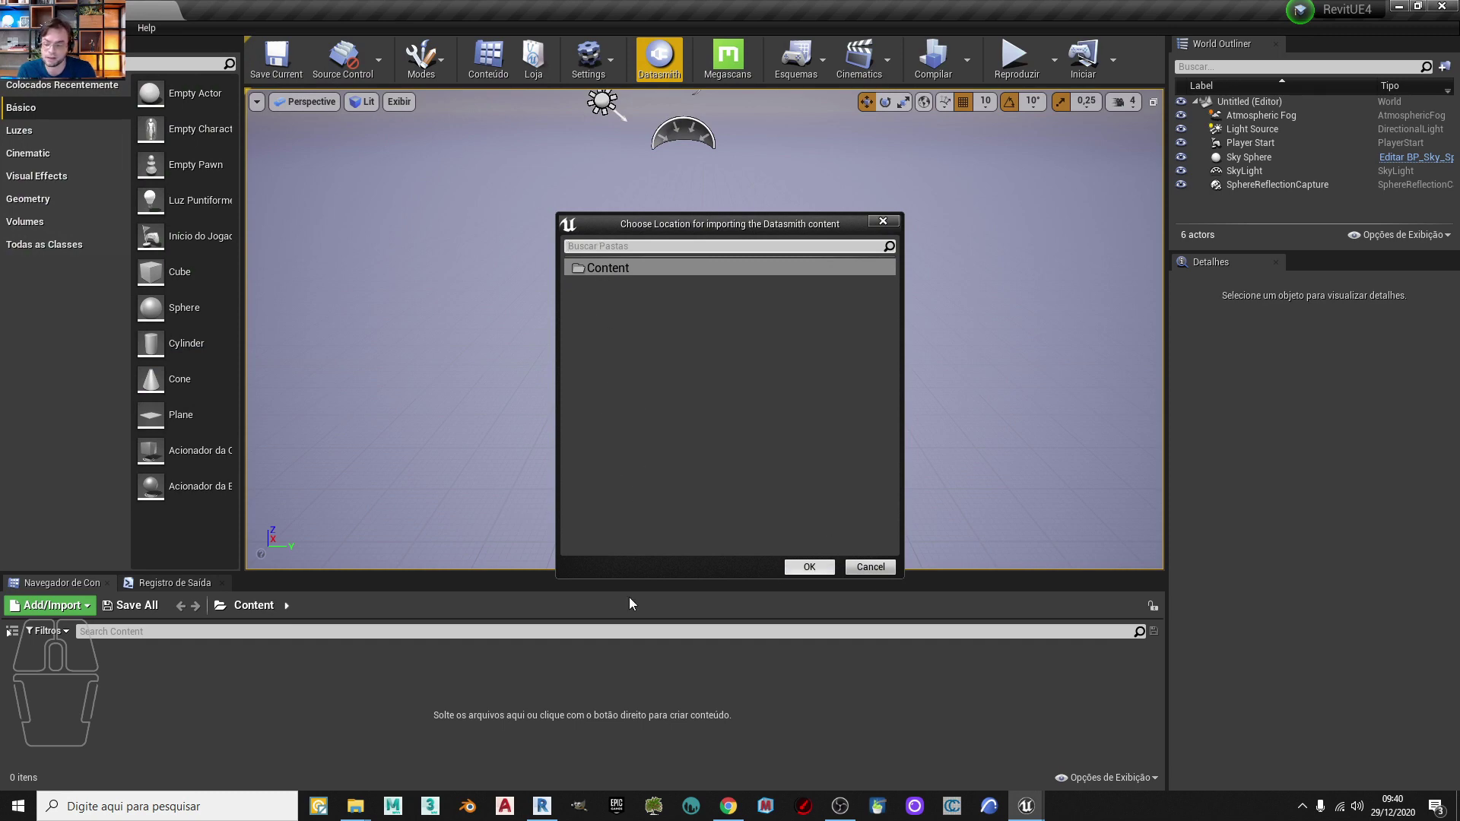
{"action": "left_click", "coordinate": [29, 634]}
Import into Content with Static Mesh lightmap resolution minimum 32 and maximum 1024.
{"action": "left_click", "coordinate": [827, 565]}
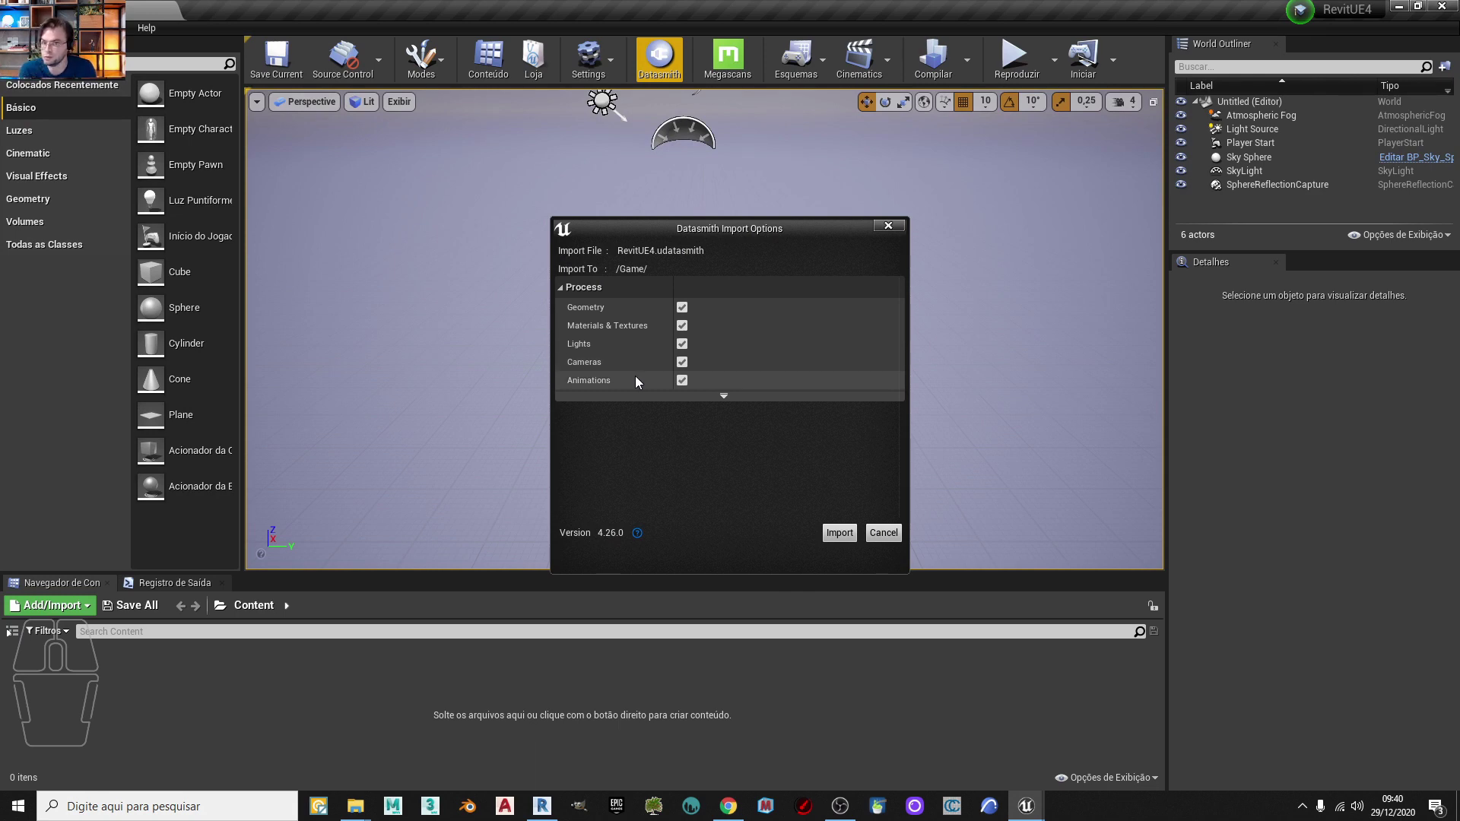
{"action": "left_click", "coordinate": [722, 395]}
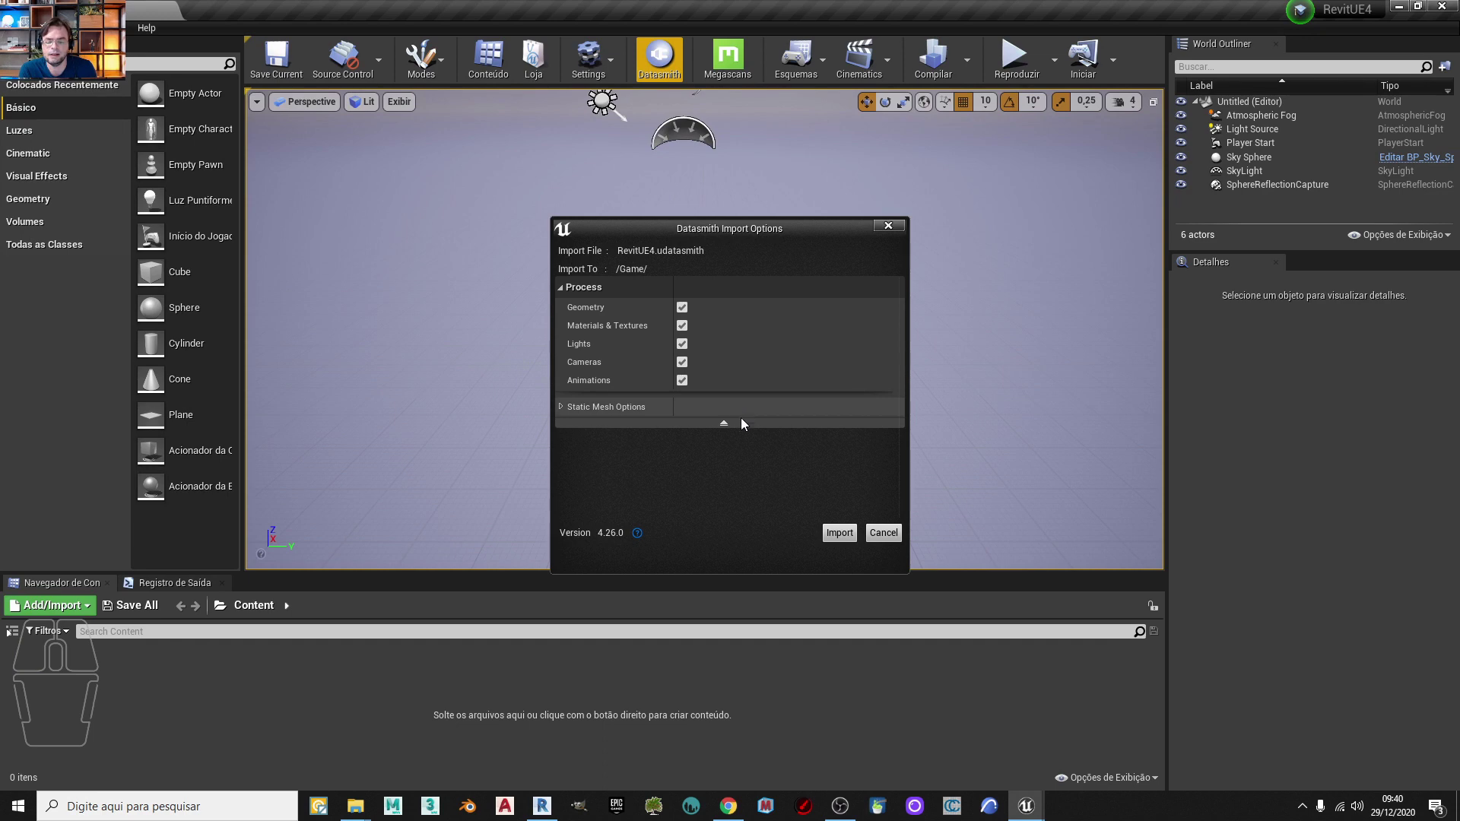
{"action": "left_click", "coordinate": [560, 406]}
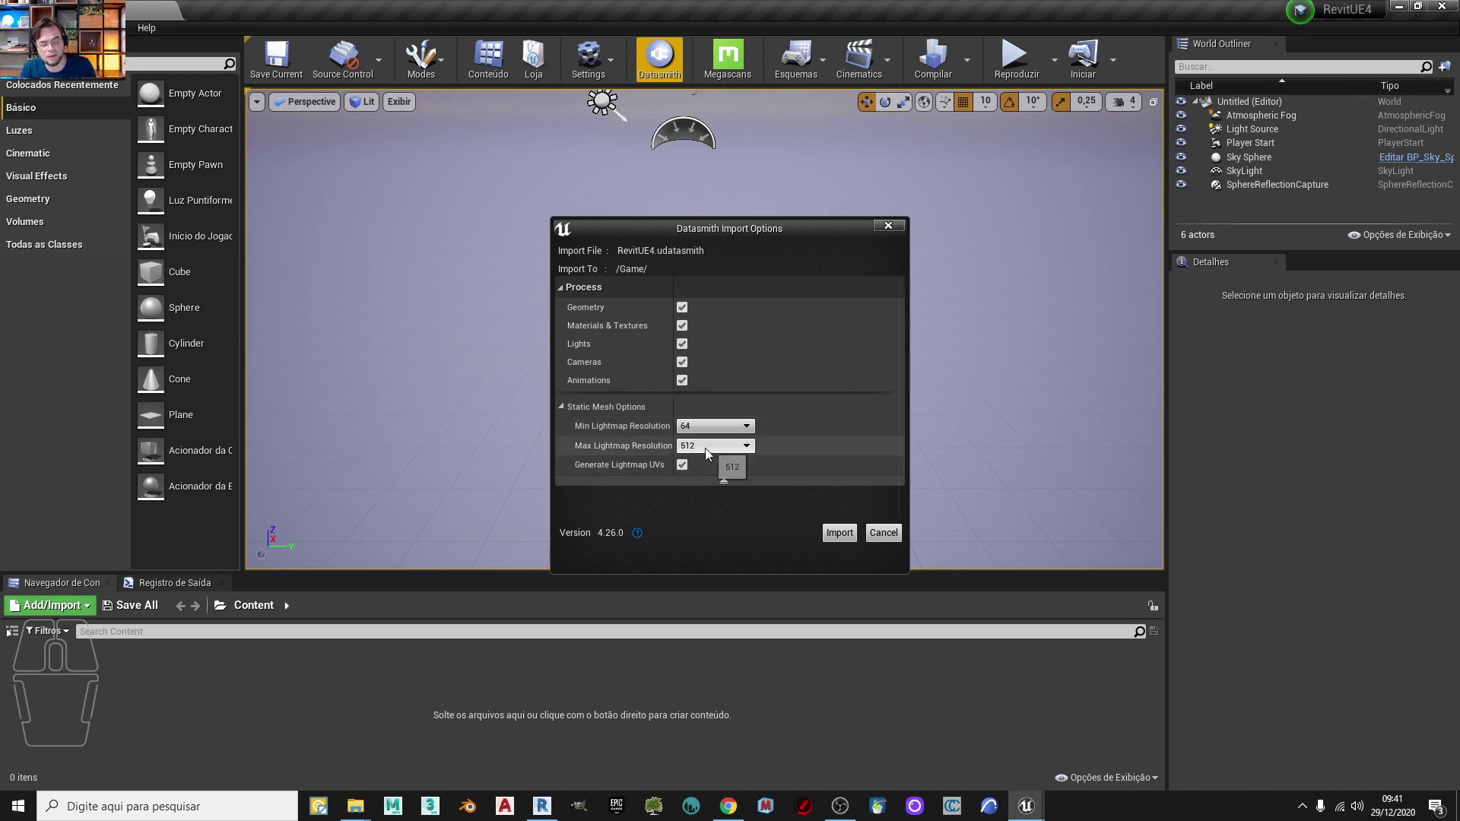
{"action": "left_click", "coordinate": [705, 431]}
{"action": "left_click", "coordinate": [700, 439]}
{"action": "left_click", "coordinate": [711, 446]}
{"action": "left_click", "coordinate": [692, 498]}
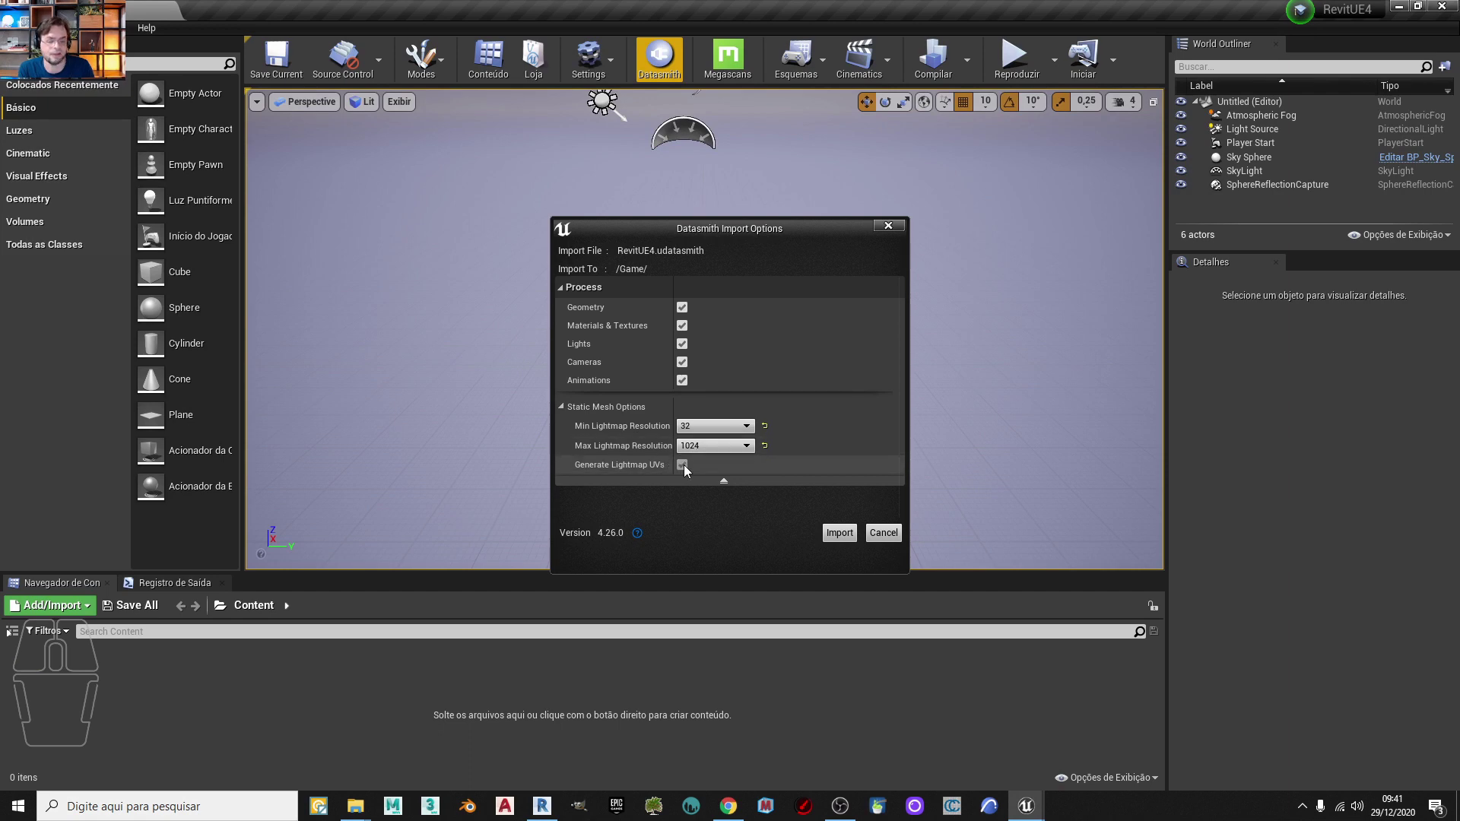
{"action": "left_click", "coordinate": [850, 534]}
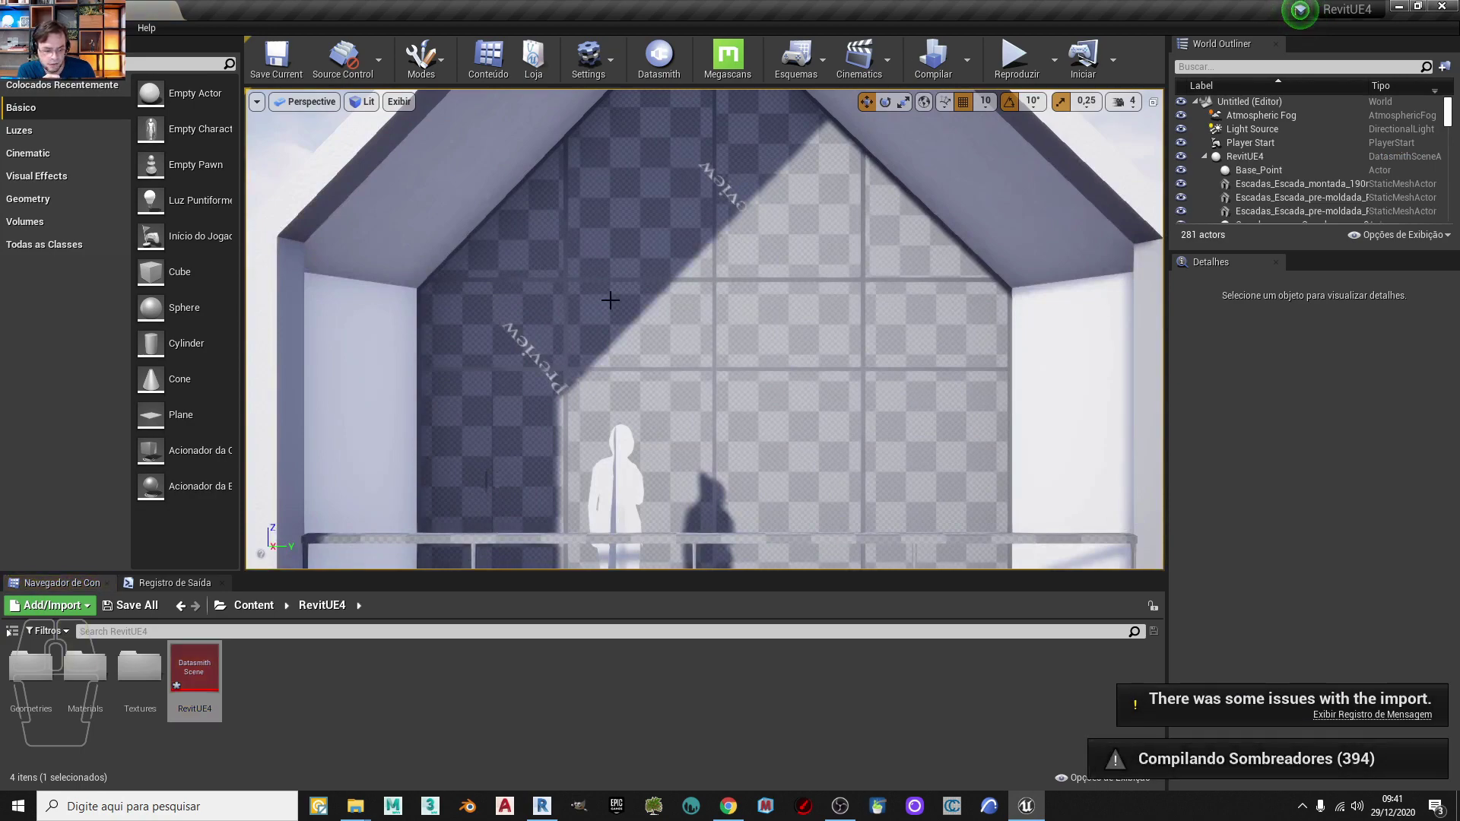
Orbit the viewport to look down on the imported Revit house.
{"action": "mouse_move", "coordinate": [606, 297]}
{"action": "right_mouse_down"}
{"action": "mouse_move", "coordinate": [597, 304]}
{"action": "mouse_move", "coordinate": [1151, 642]}
{"action": "right_mouse_up"}
{"action": "left_click", "coordinate": [1388, 718]}
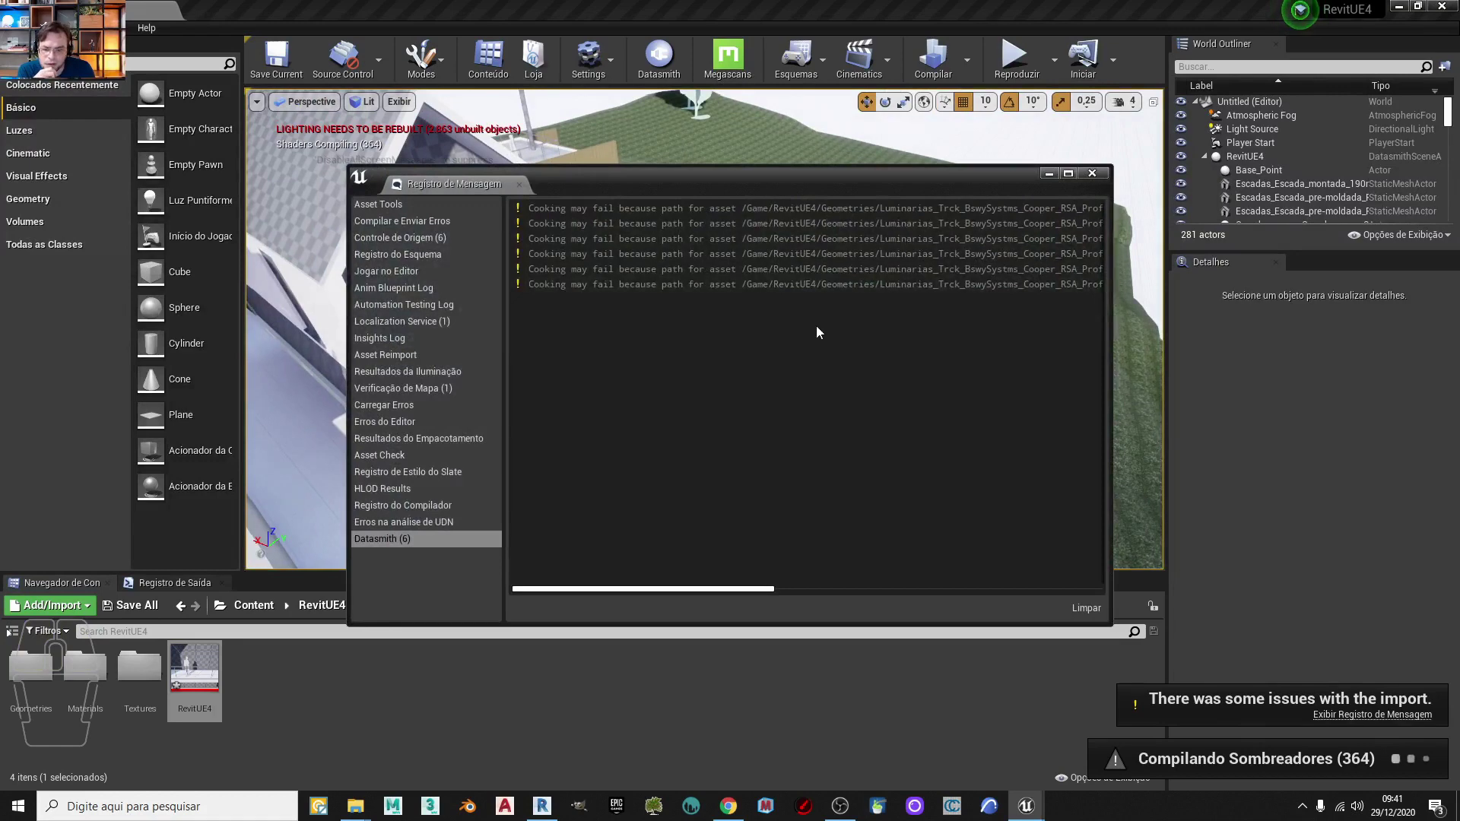
{"action": "left_click_drag", "start_coordinate": [669, 590], "coordinate": [1012, 590]}
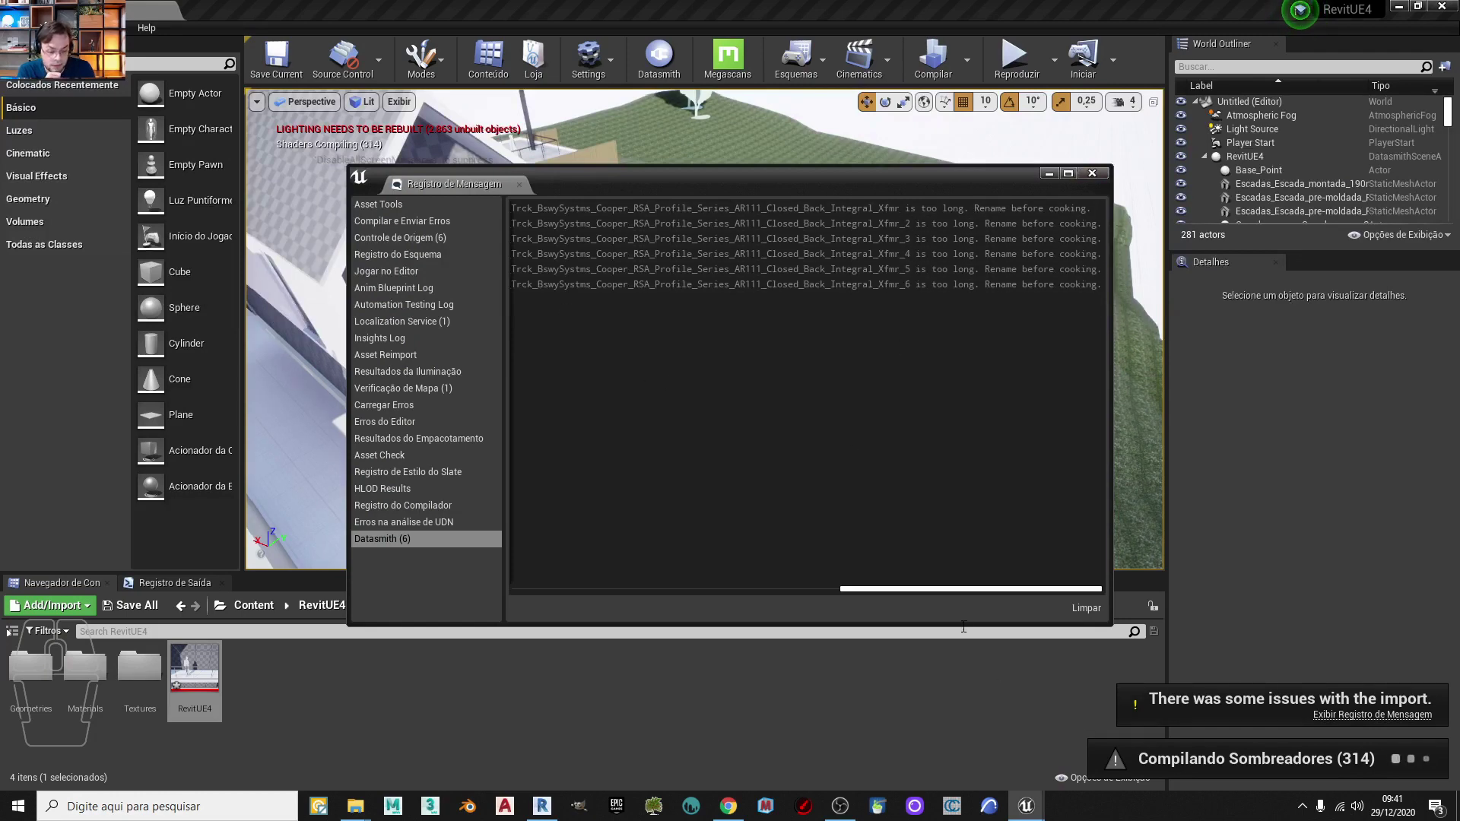
{"action": "left_click_drag", "start_coordinate": [961, 590], "coordinate": [637, 568]}
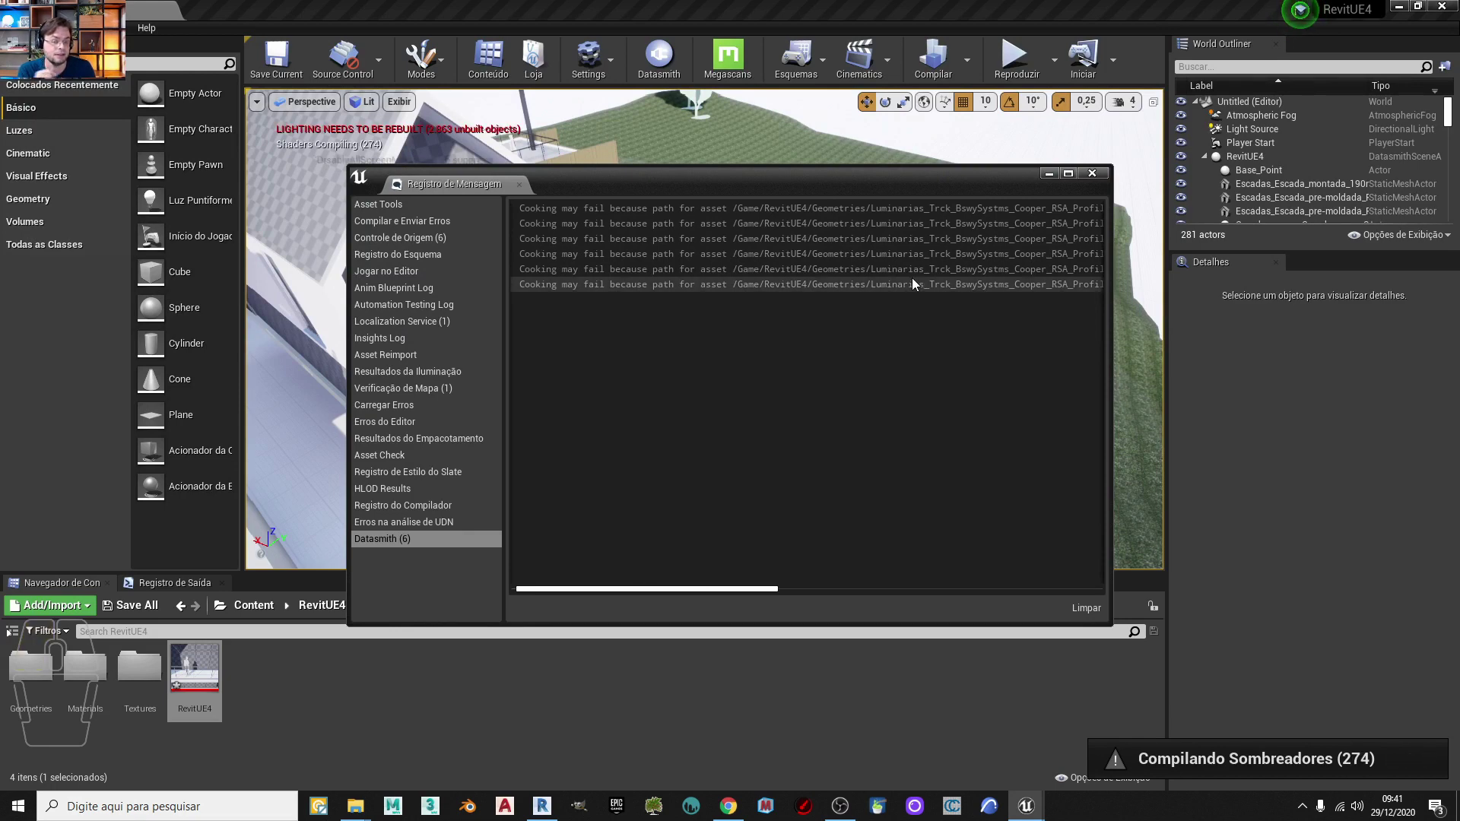
{"action": "left_click", "coordinate": [1093, 174]}
{"action": "right_click_drag", "start_coordinate": [1092, 174], "coordinate": [1039, 474]}
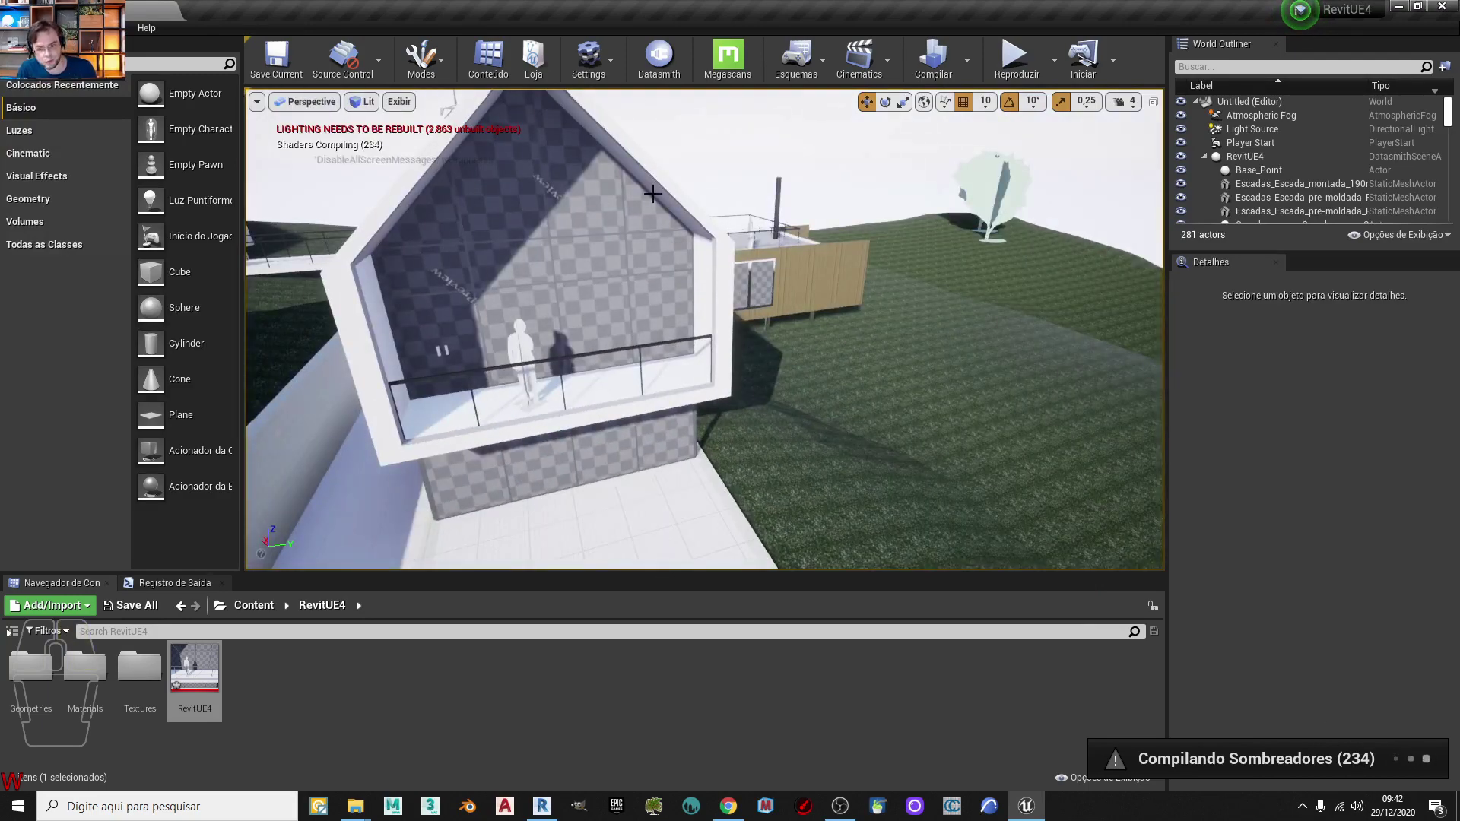
Fly the camera from outside the house into the living room and through the stairwell.
{"action": "right_click_drag", "start_coordinate": [279, 224], "coordinate": [1353, 770]}
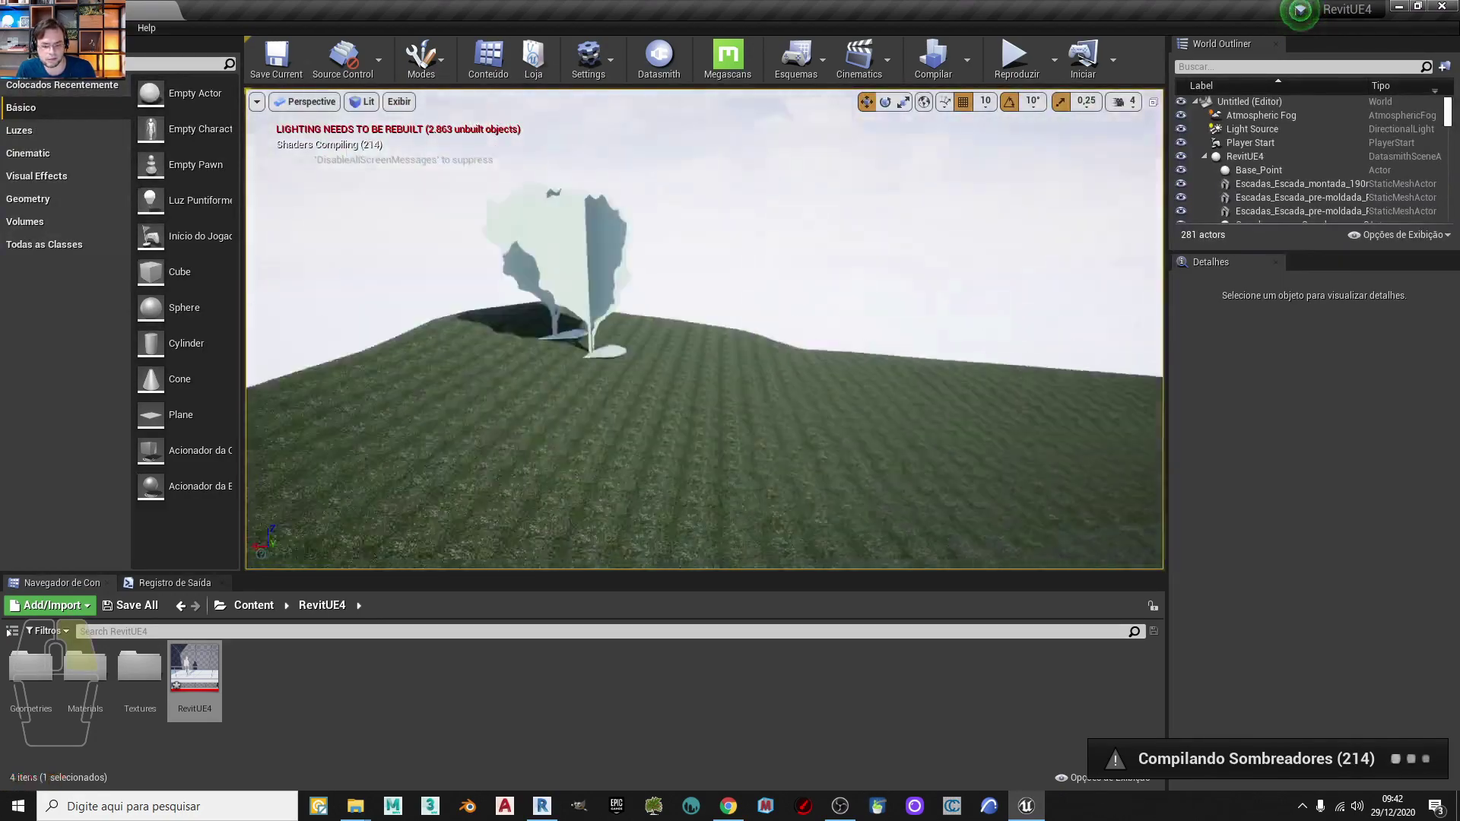
{"action": "left_click", "coordinate": [700, 287]}
{"action": "right_click_drag", "start_coordinate": [700, 286], "coordinate": [700, 287]}
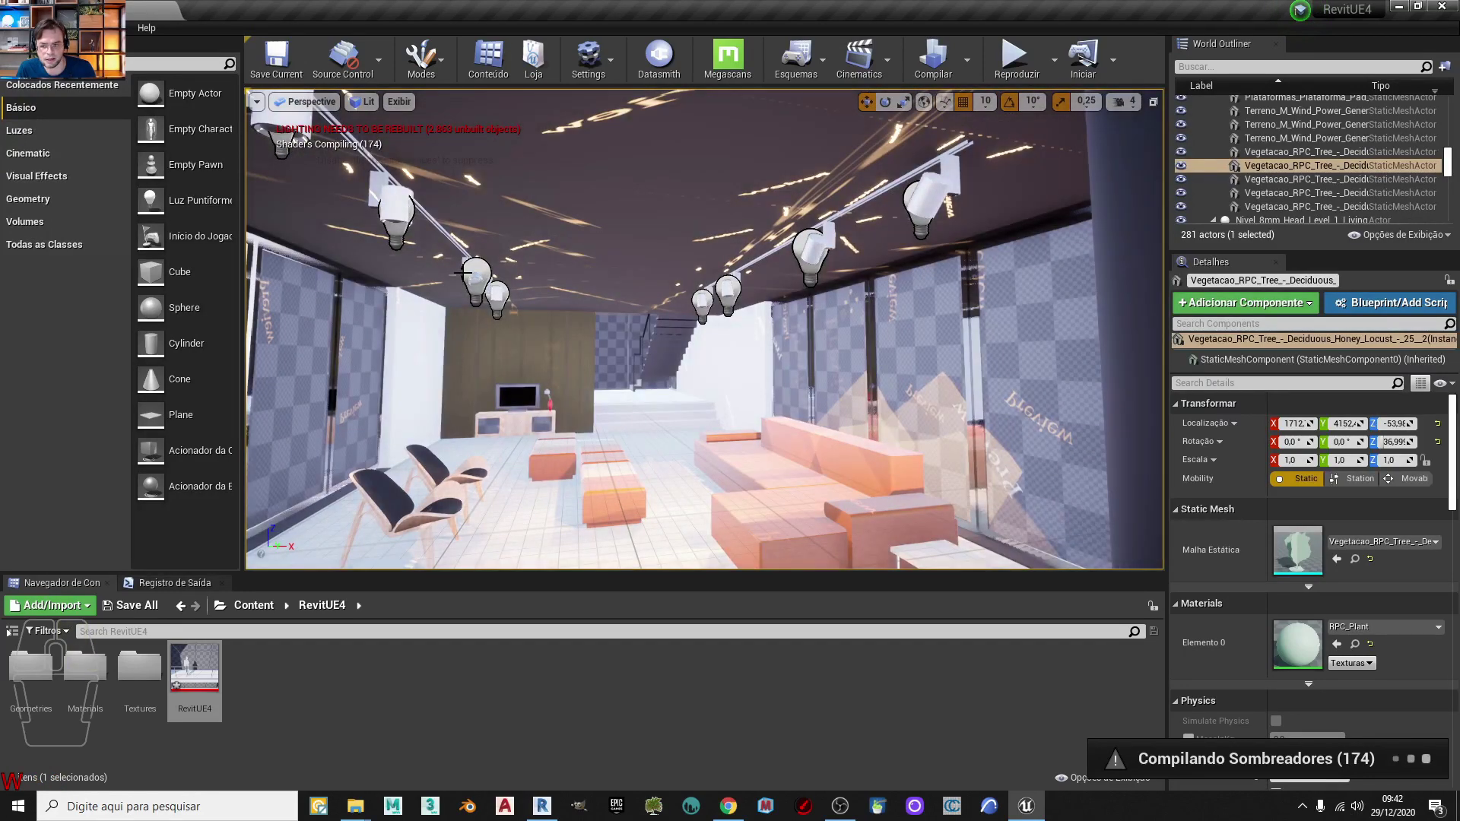
{"action": "right_click_drag", "start_coordinate": [672, 348], "coordinate": [672, 348]}
{"action": "key", "text": "a"}
{"action": "key", "text": "w"}
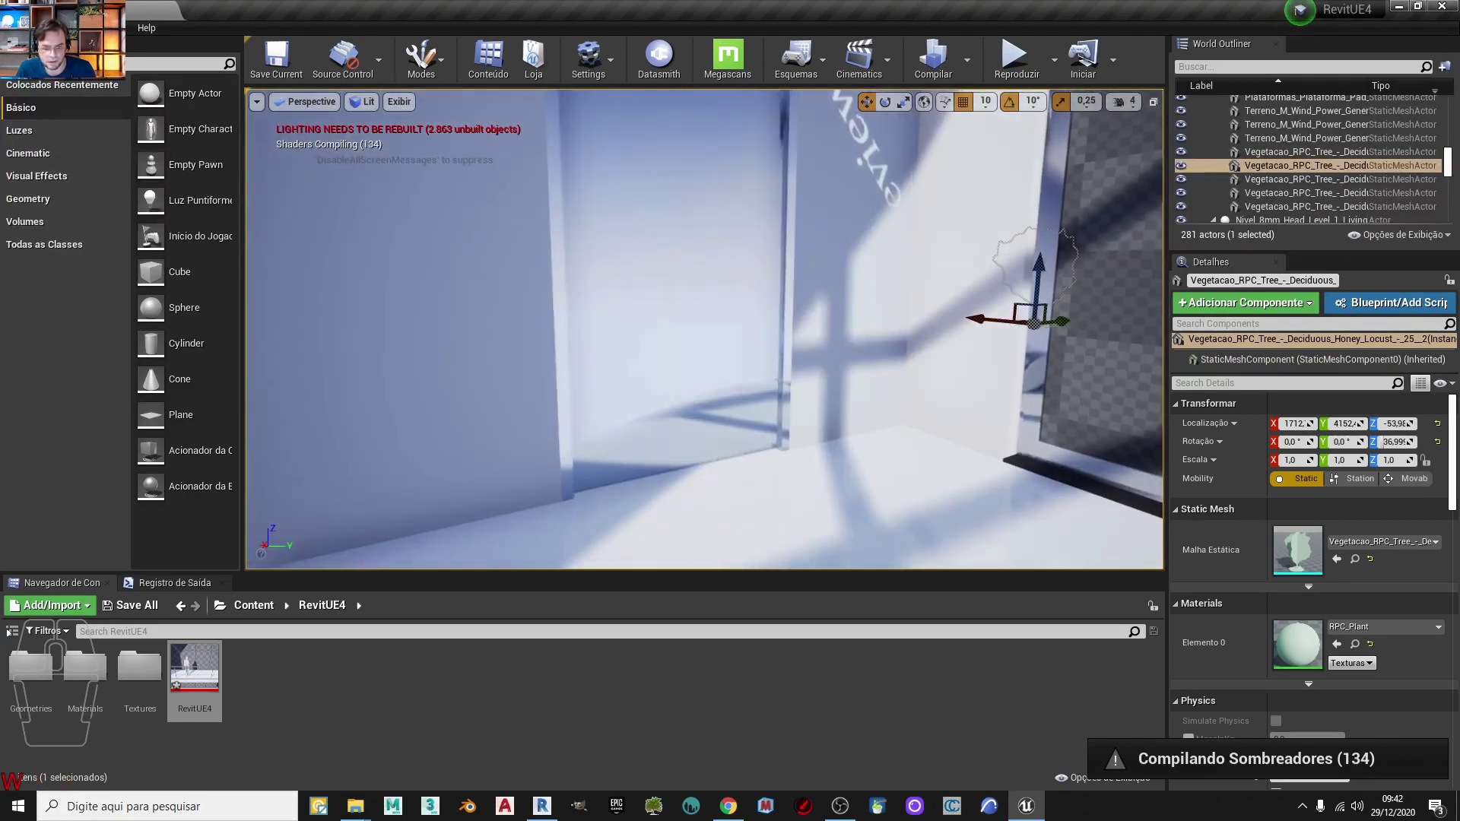
{"action": "right_click_drag", "start_coordinate": [725, 298], "coordinate": [725, 297]}
{"action": "key", "text": "a"}
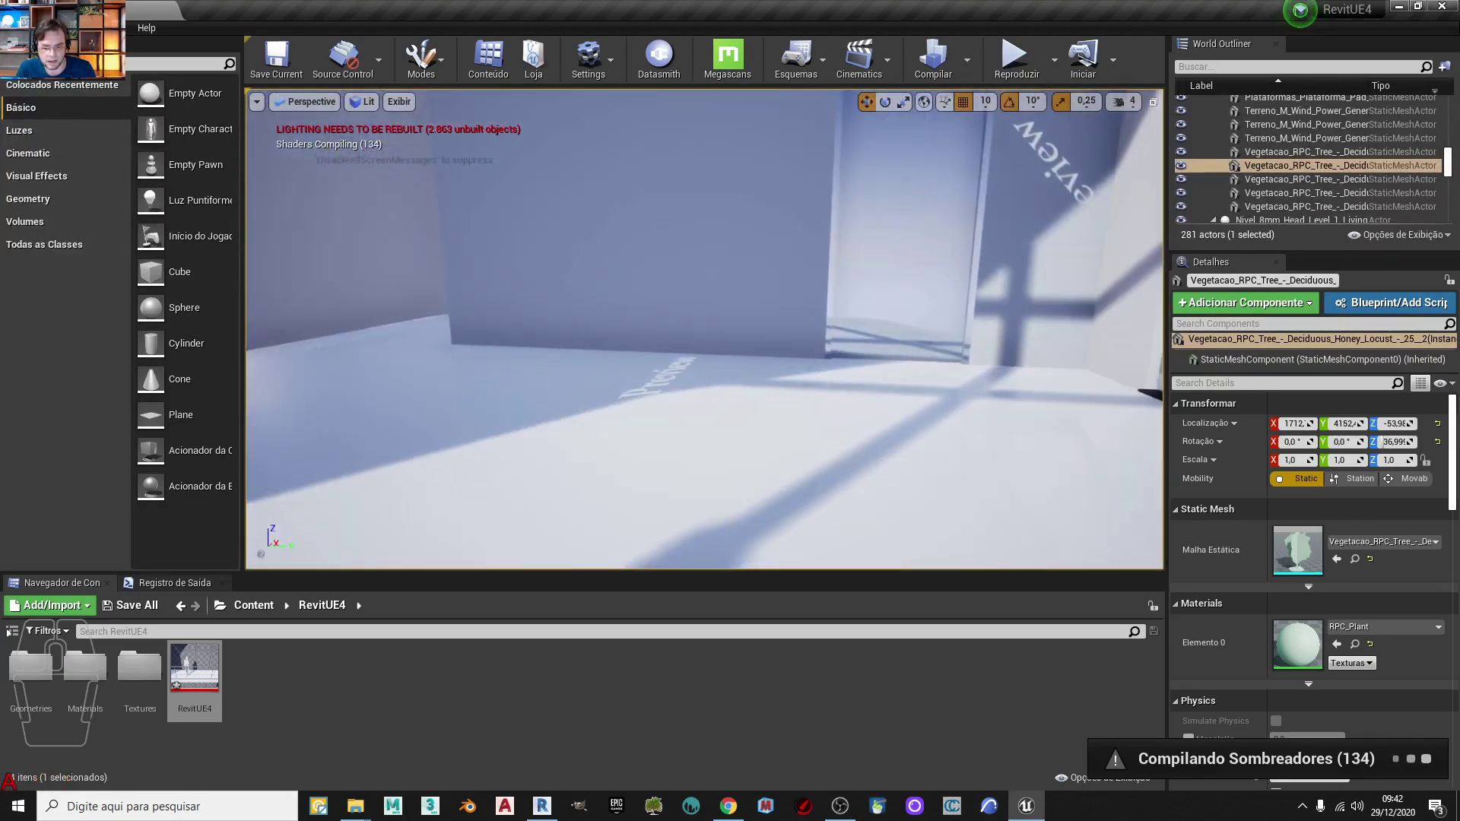
{"action": "right_click_drag", "start_coordinate": [755, 205], "coordinate": [805, 202]}
Select the pocket sliding door and open its Door_-_Panel material from Details.
{"action": "left_click", "coordinate": [843, 247]}
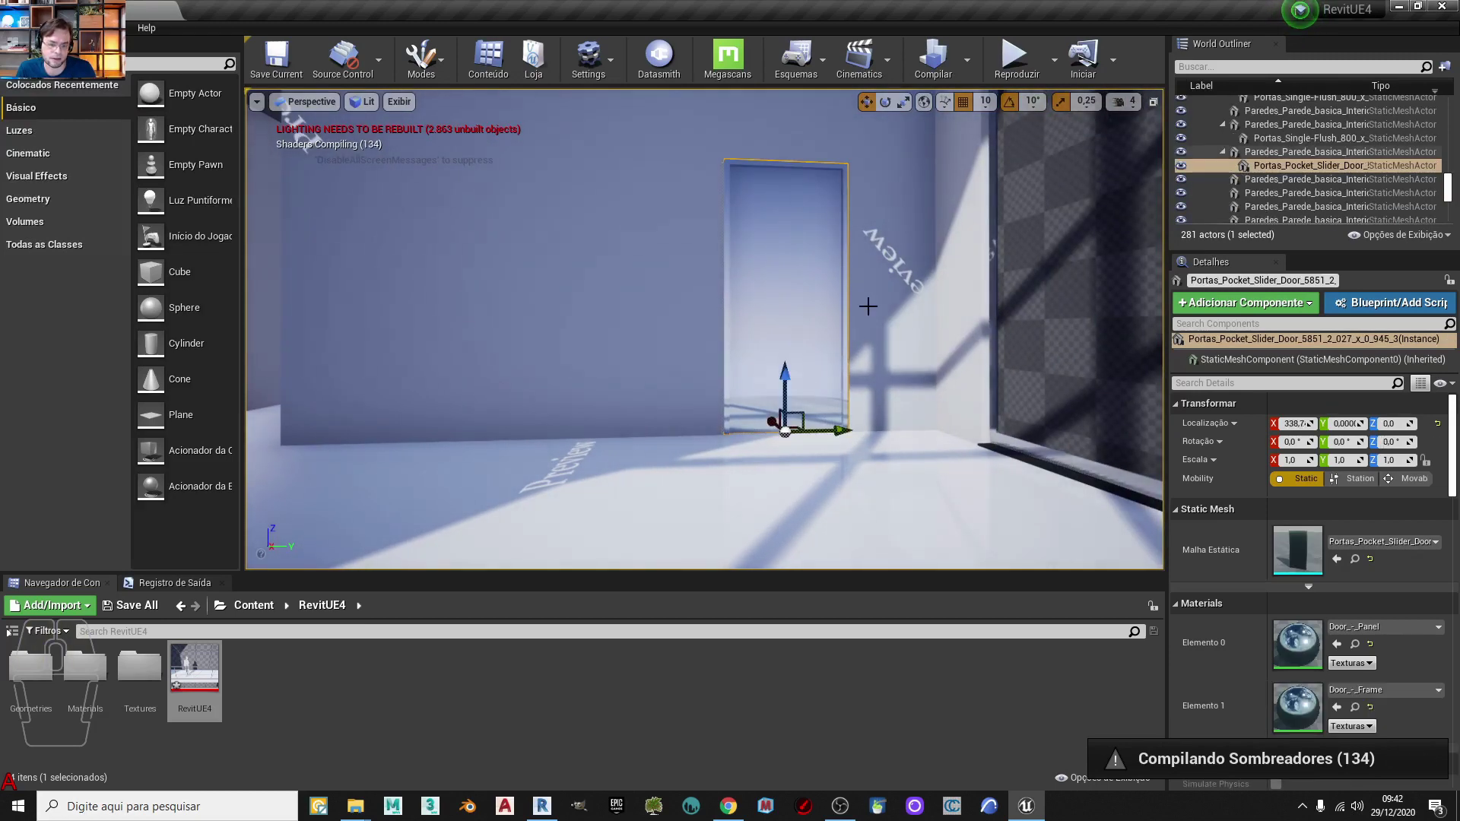
{"action": "right_click_drag", "start_coordinate": [883, 479], "coordinate": [702, 327]}
{"action": "left_click", "coordinate": [767, 226]}
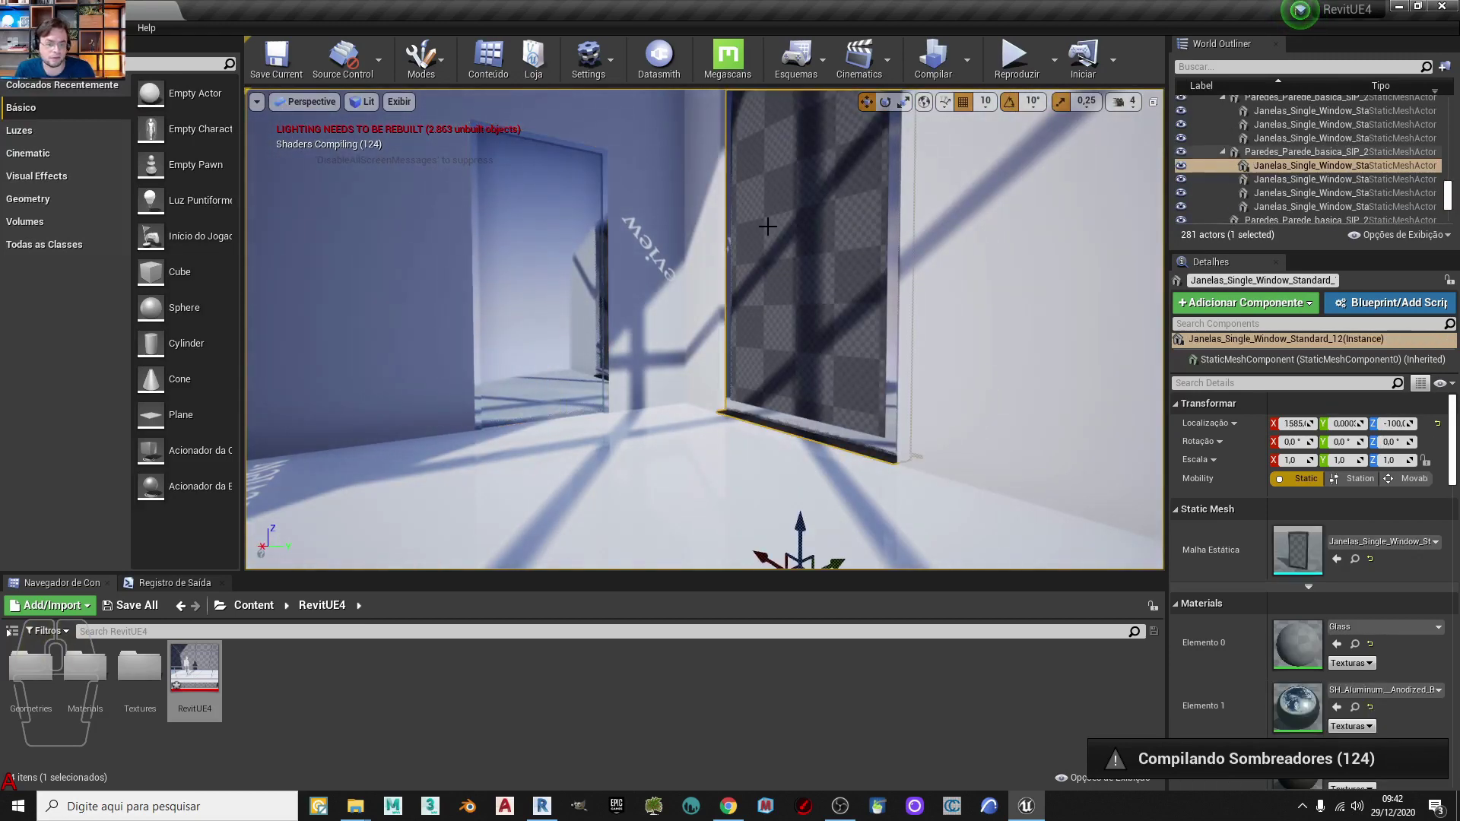
{"action": "right_click_drag", "start_coordinate": [814, 436], "coordinate": [695, 272]}
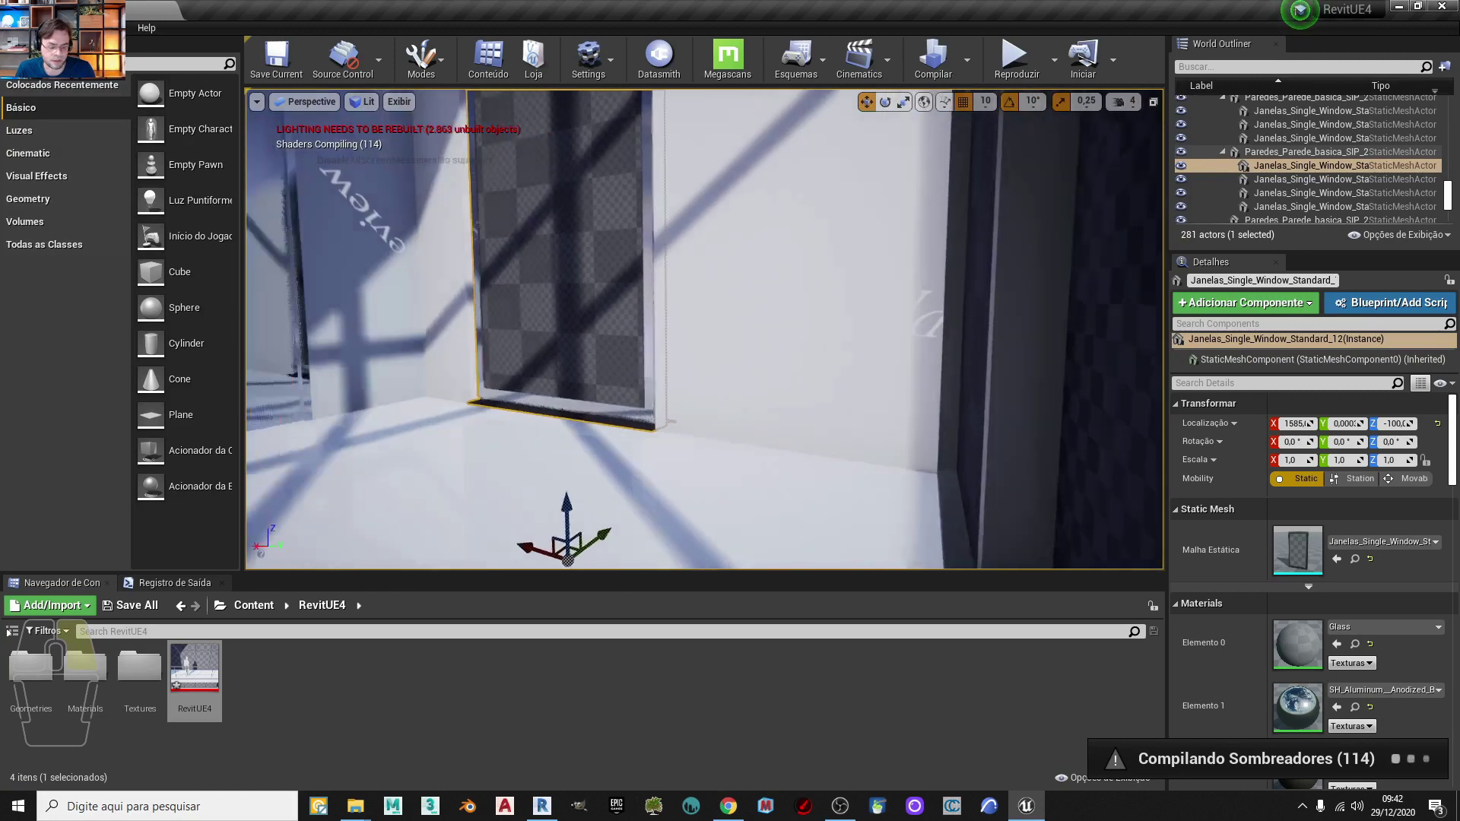
{"action": "left_click", "coordinate": [696, 271]}
{"action": "double_click", "coordinate": [1303, 656]}
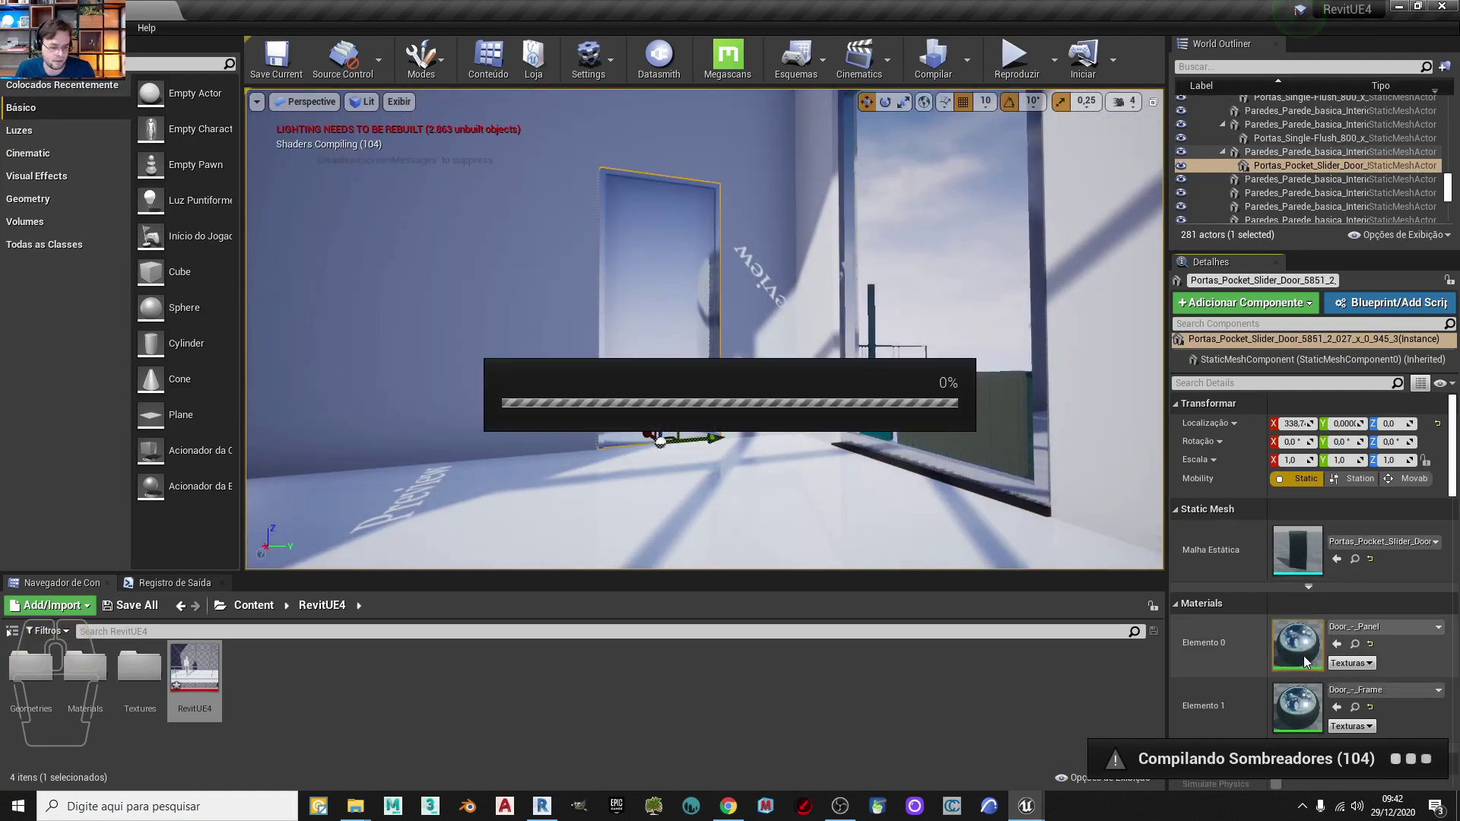
Scroll through the Door_-_Panel material parameters, then close its editor.
{"action": "scroll", "coordinate": [456, 380], "scroll_direction": "down", "scroll_amount": 2}
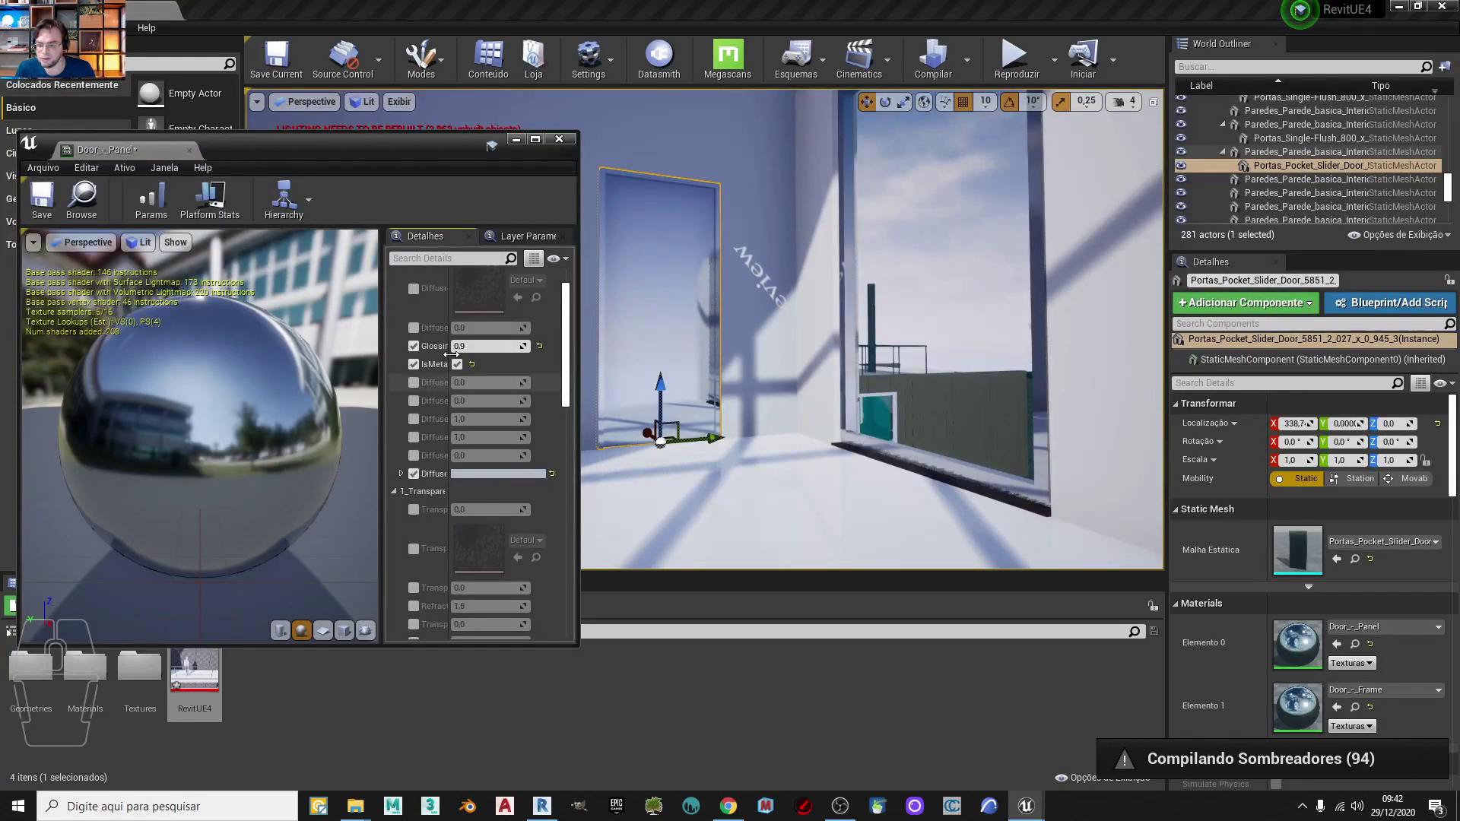
{"action": "scroll", "coordinate": [450, 342], "scroll_direction": "down", "scroll_amount": 3}
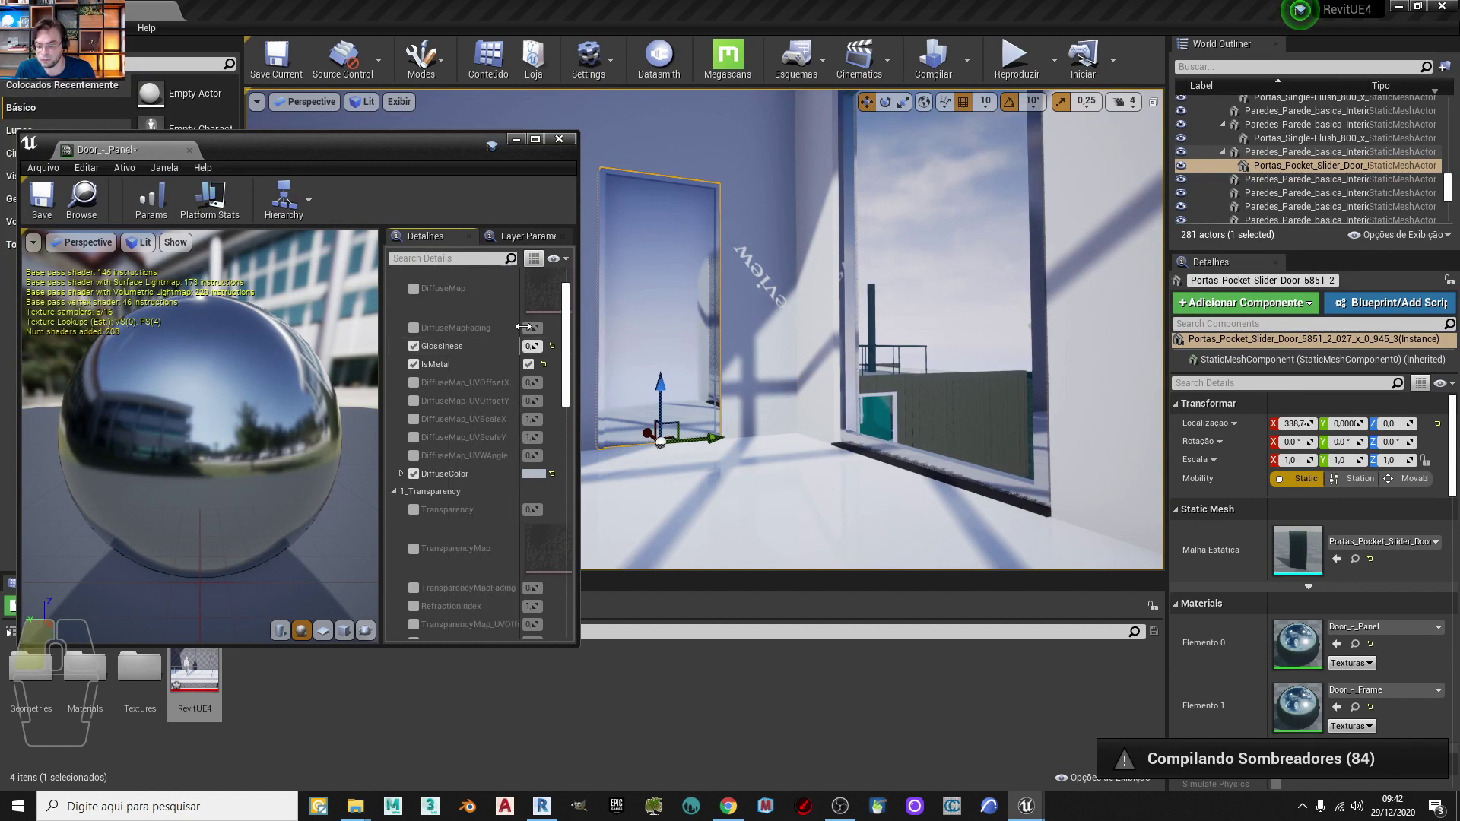
{"action": "scroll", "coordinate": [477, 514], "scroll_direction": "down", "scroll_amount": 5}
{"action": "scroll", "coordinate": [476, 508], "scroll_direction": "down", "scroll_amount": 5}
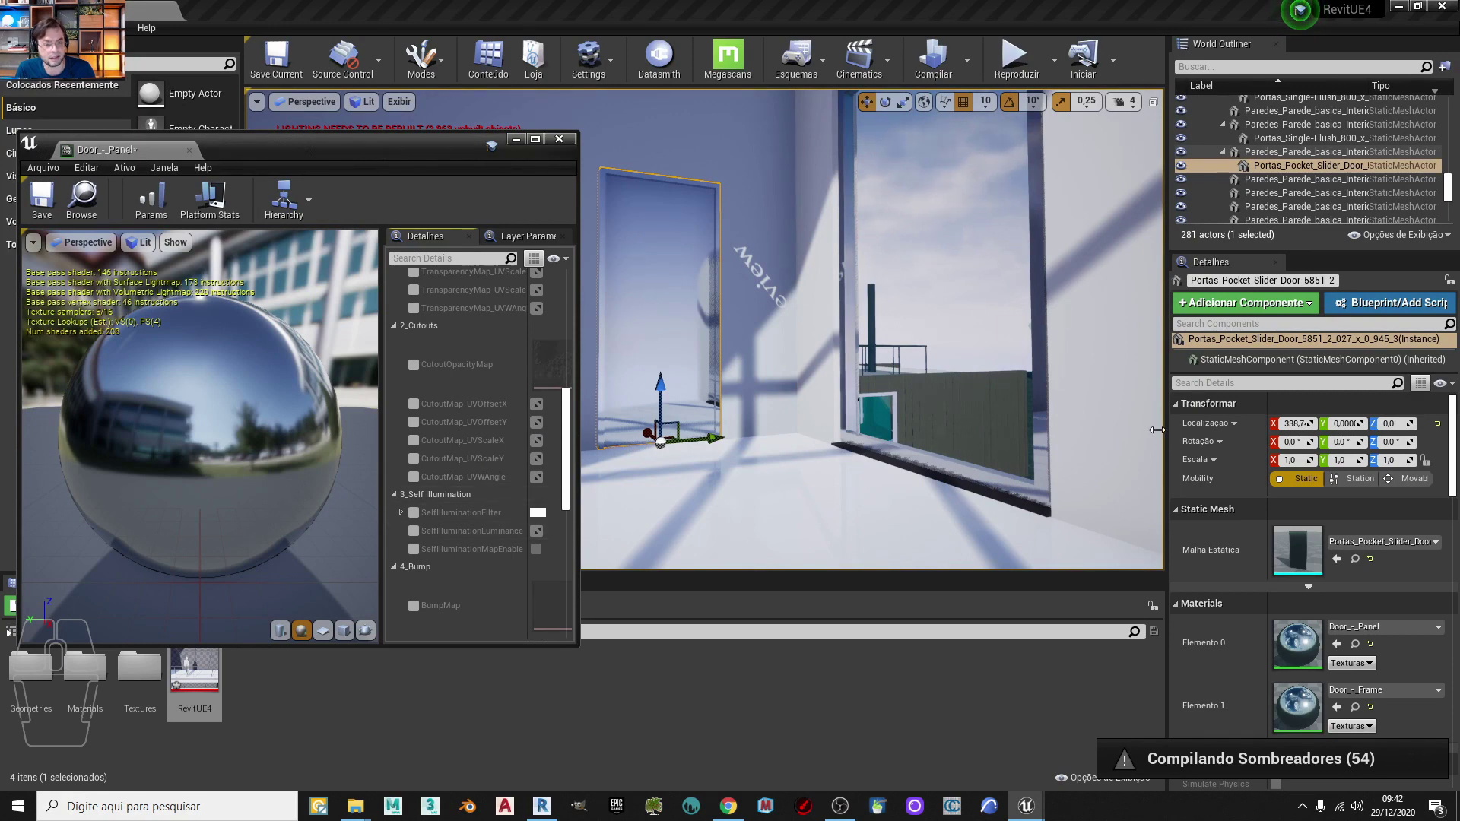
{"action": "left_click", "coordinate": [561, 138]}
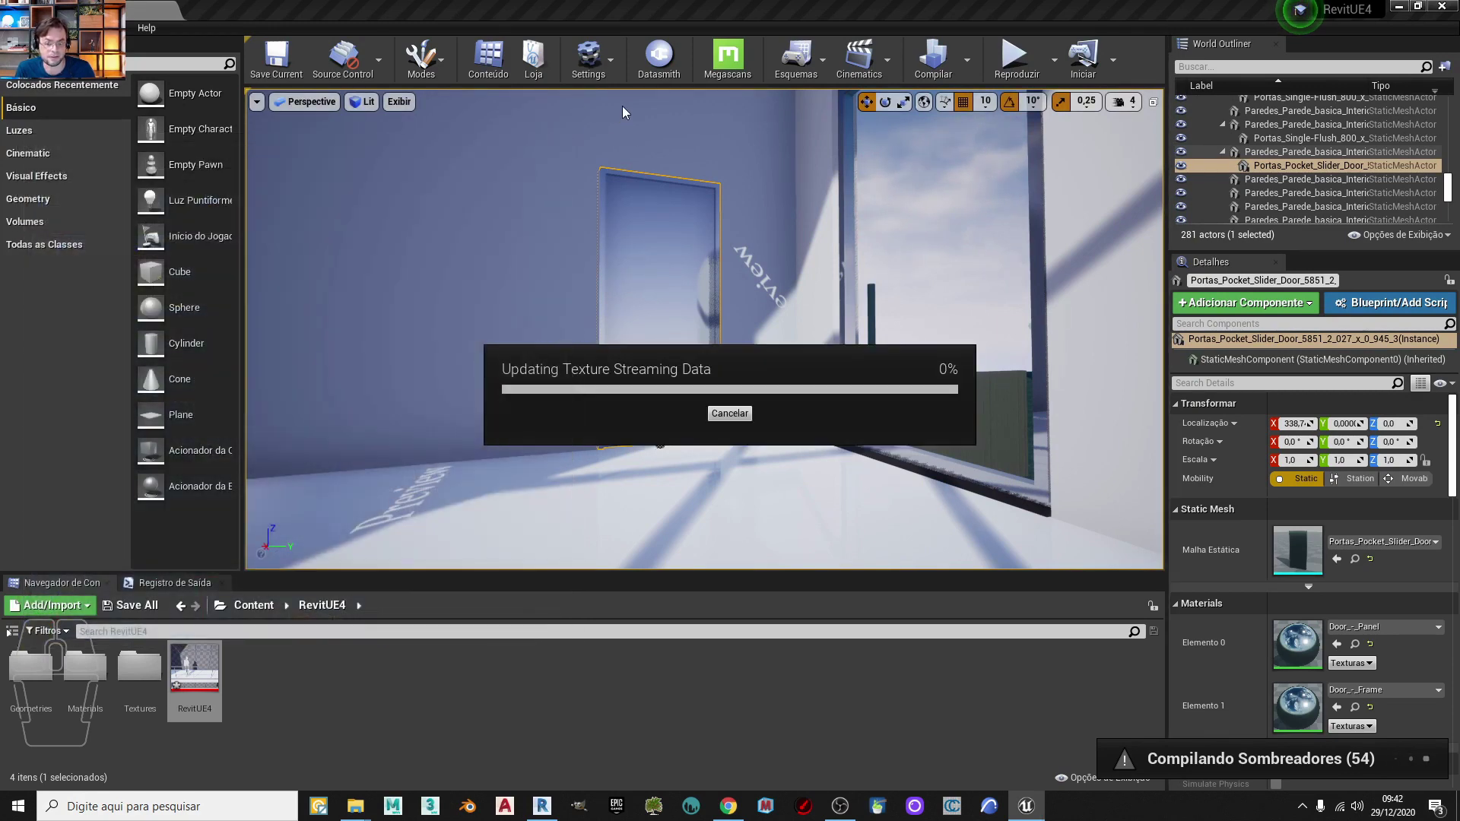
Open the interior wall's gypsum material, review its parameters, and close the editor.
{"action": "left_click", "coordinate": [654, 99]}
{"action": "double_click", "coordinate": [1321, 650]}
{"action": "scroll", "coordinate": [494, 481], "scroll_direction": "down", "scroll_amount": 3}
{"action": "scroll", "coordinate": [494, 481], "scroll_direction": "down", "scroll_amount": 3}
{"action": "scroll", "coordinate": [494, 481], "scroll_direction": "down", "scroll_amount": 3}
{"action": "scroll", "coordinate": [491, 472], "scroll_direction": "down", "scroll_amount": 2}
{"action": "scroll", "coordinate": [479, 456], "scroll_direction": "up", "scroll_amount": 2}
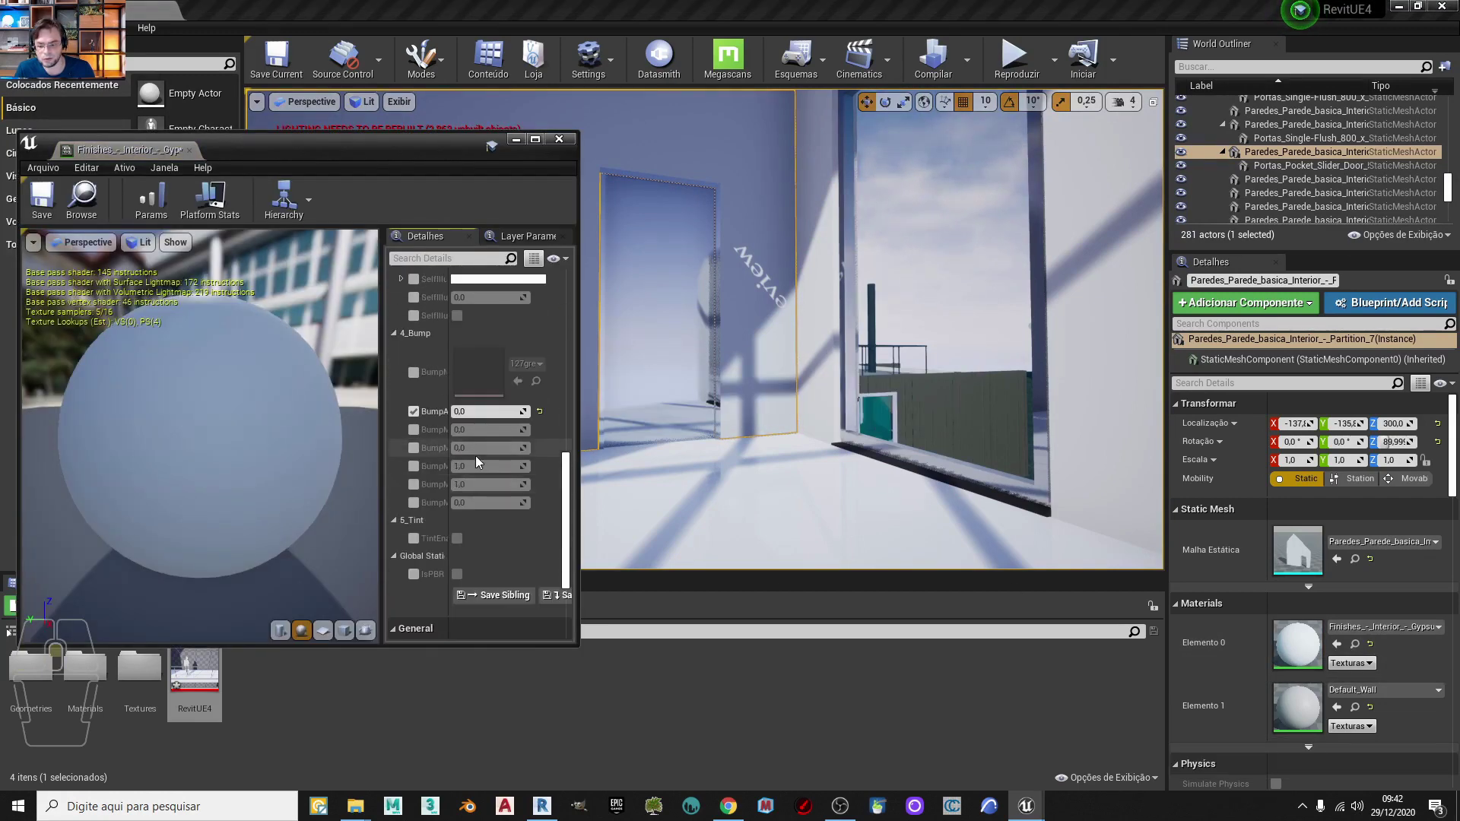
{"action": "left_click", "coordinate": [559, 140]}
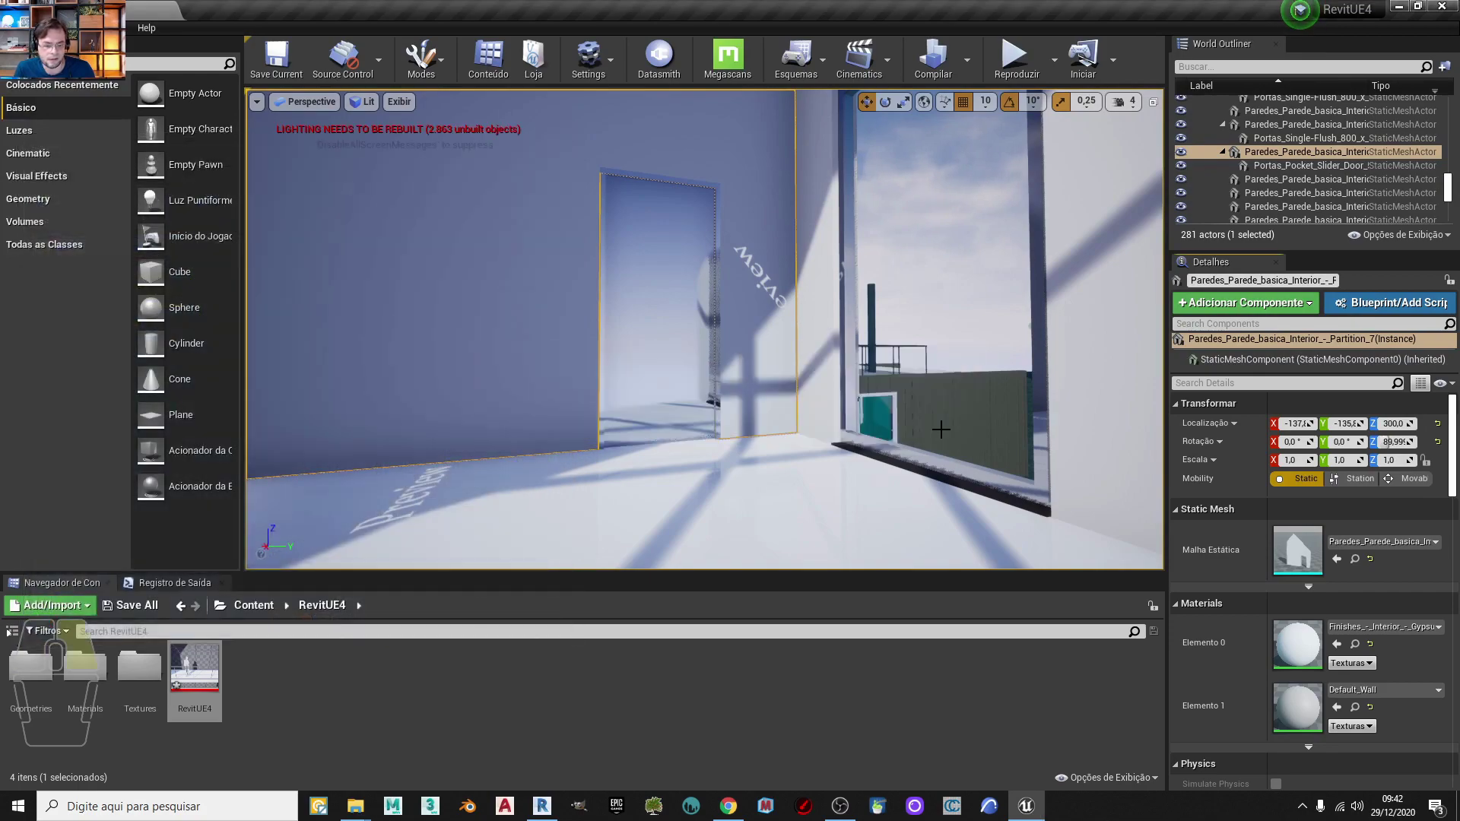
Select Light Source in the World Outliner and rotate it to about -433 on Z.
{"action": "key", "text": "f"}
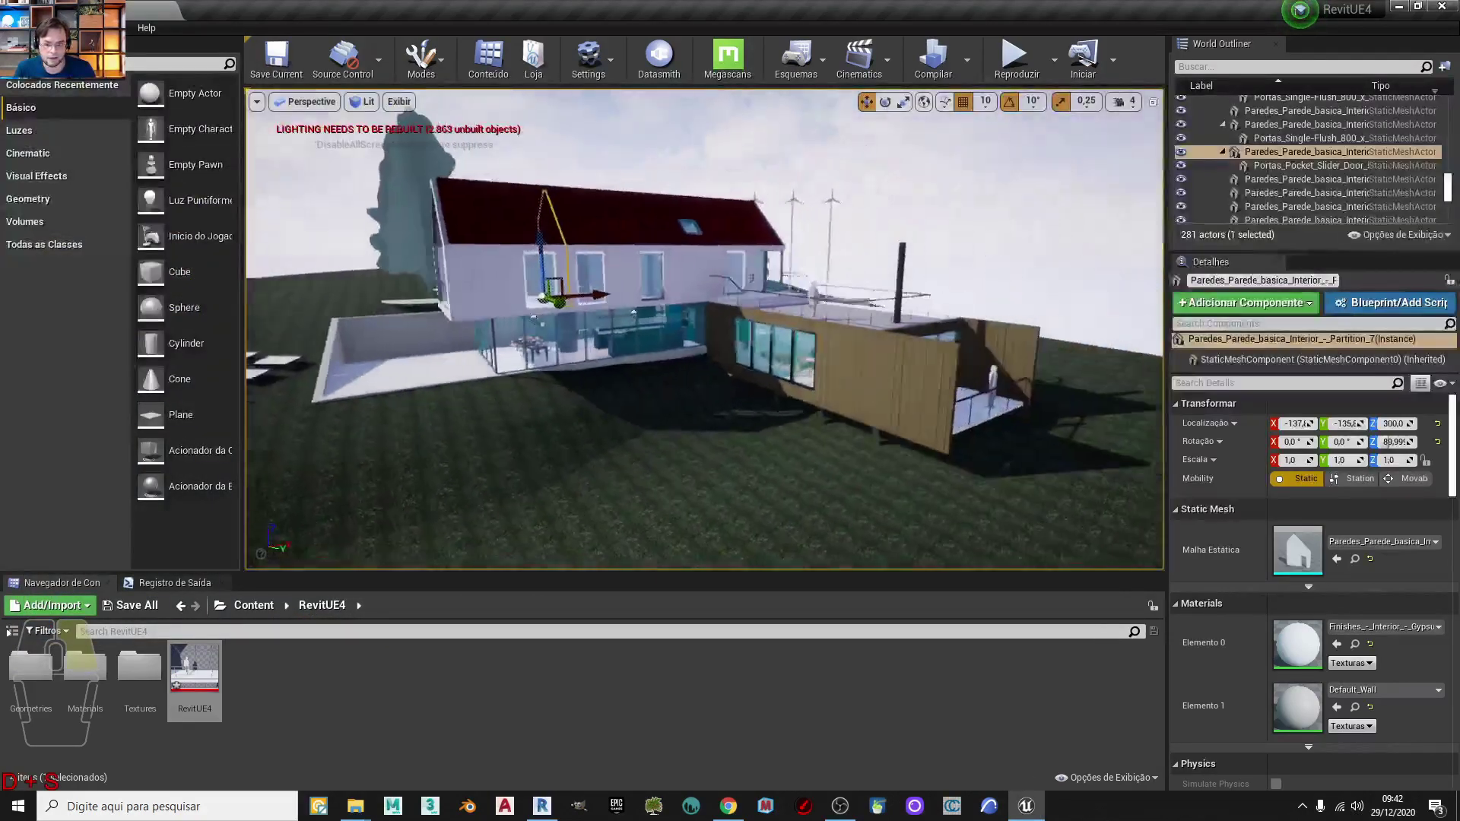
{"action": "right_click_drag", "start_coordinate": [734, 320], "coordinate": [836, 334]}
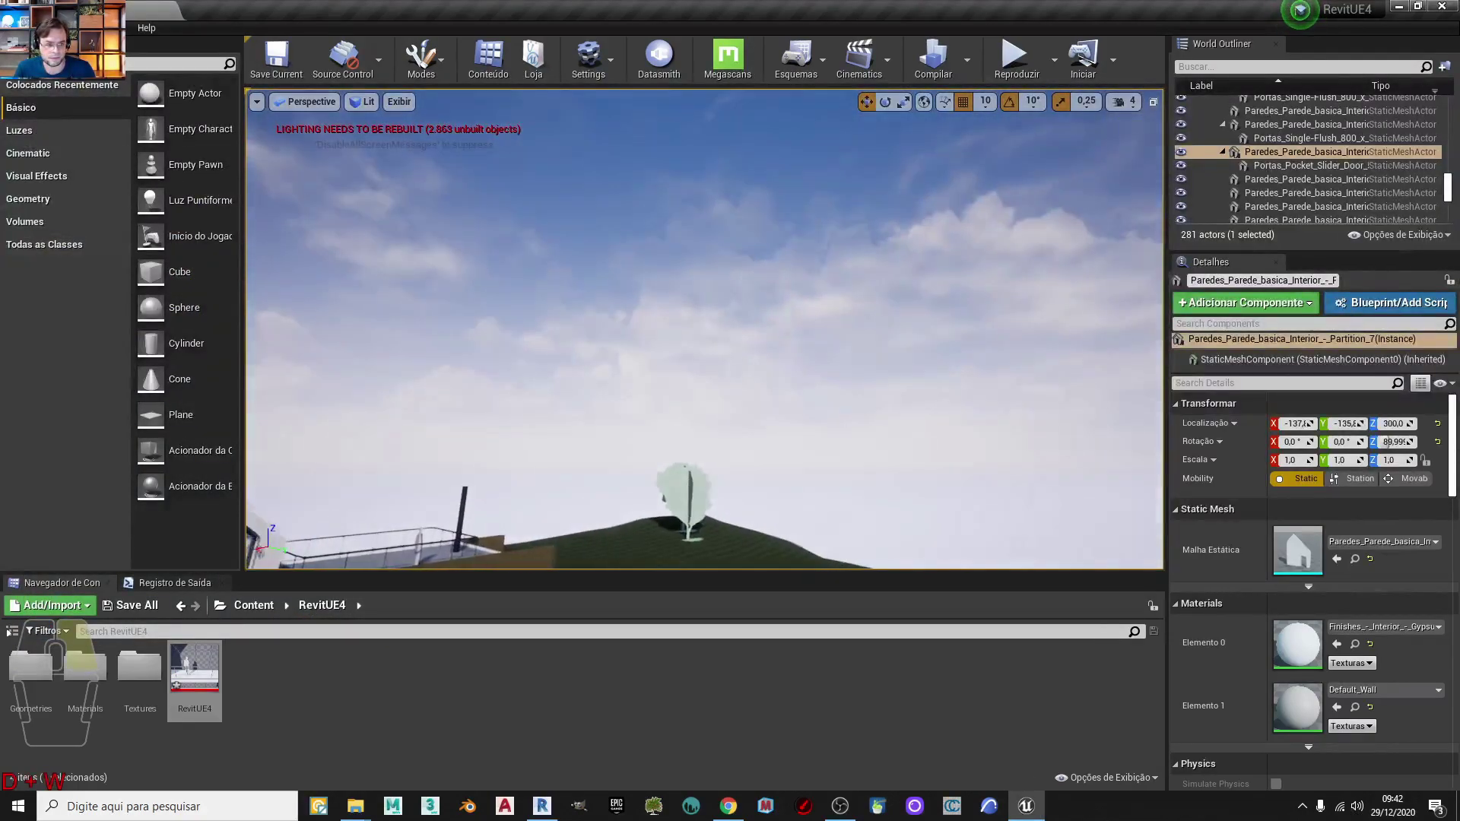
{"action": "scroll", "coordinate": [1308, 160], "scroll_direction": "up", "scroll_amount": 10}
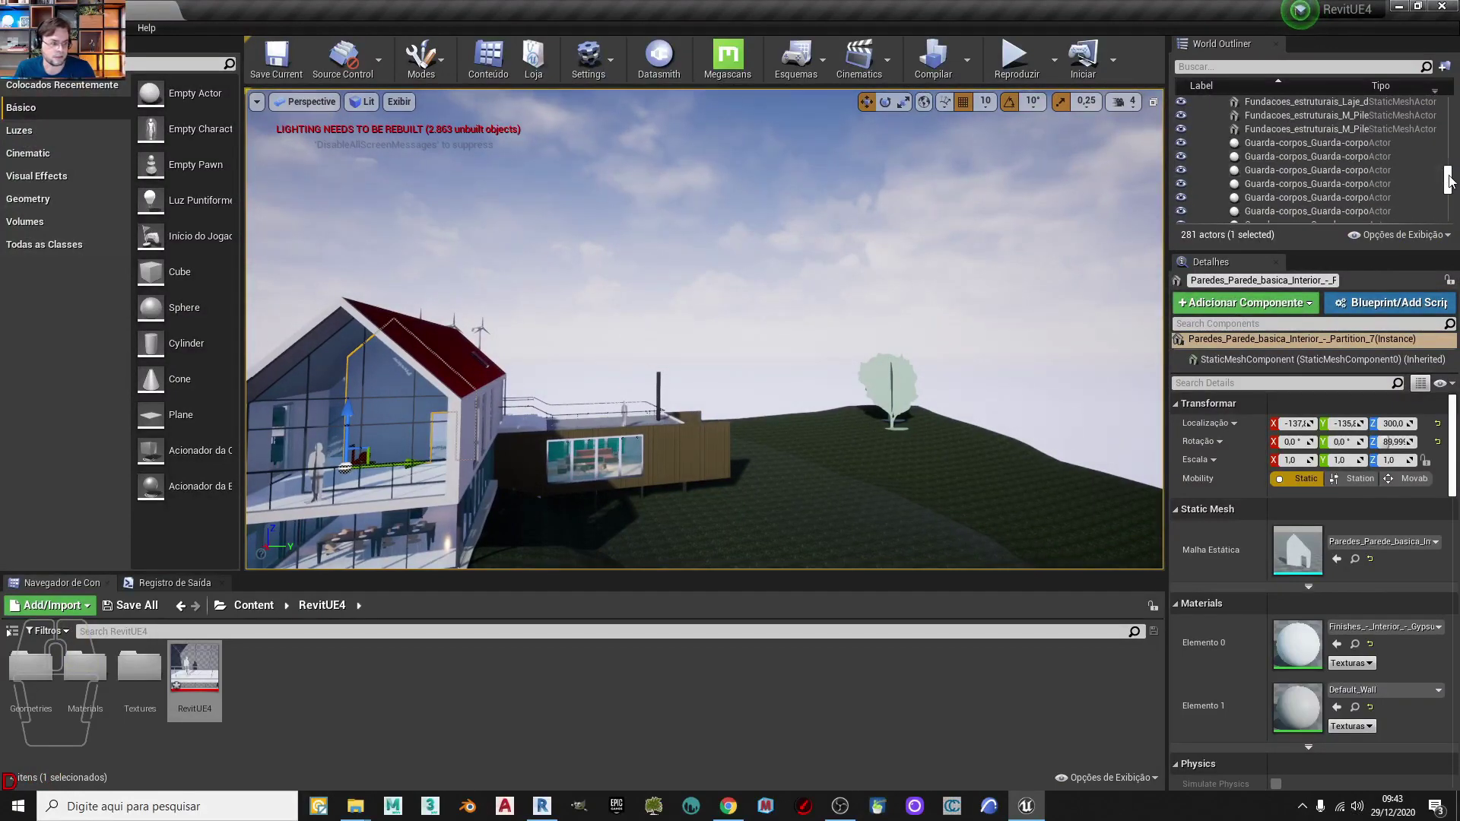
{"action": "double_click", "coordinate": [1307, 128]}
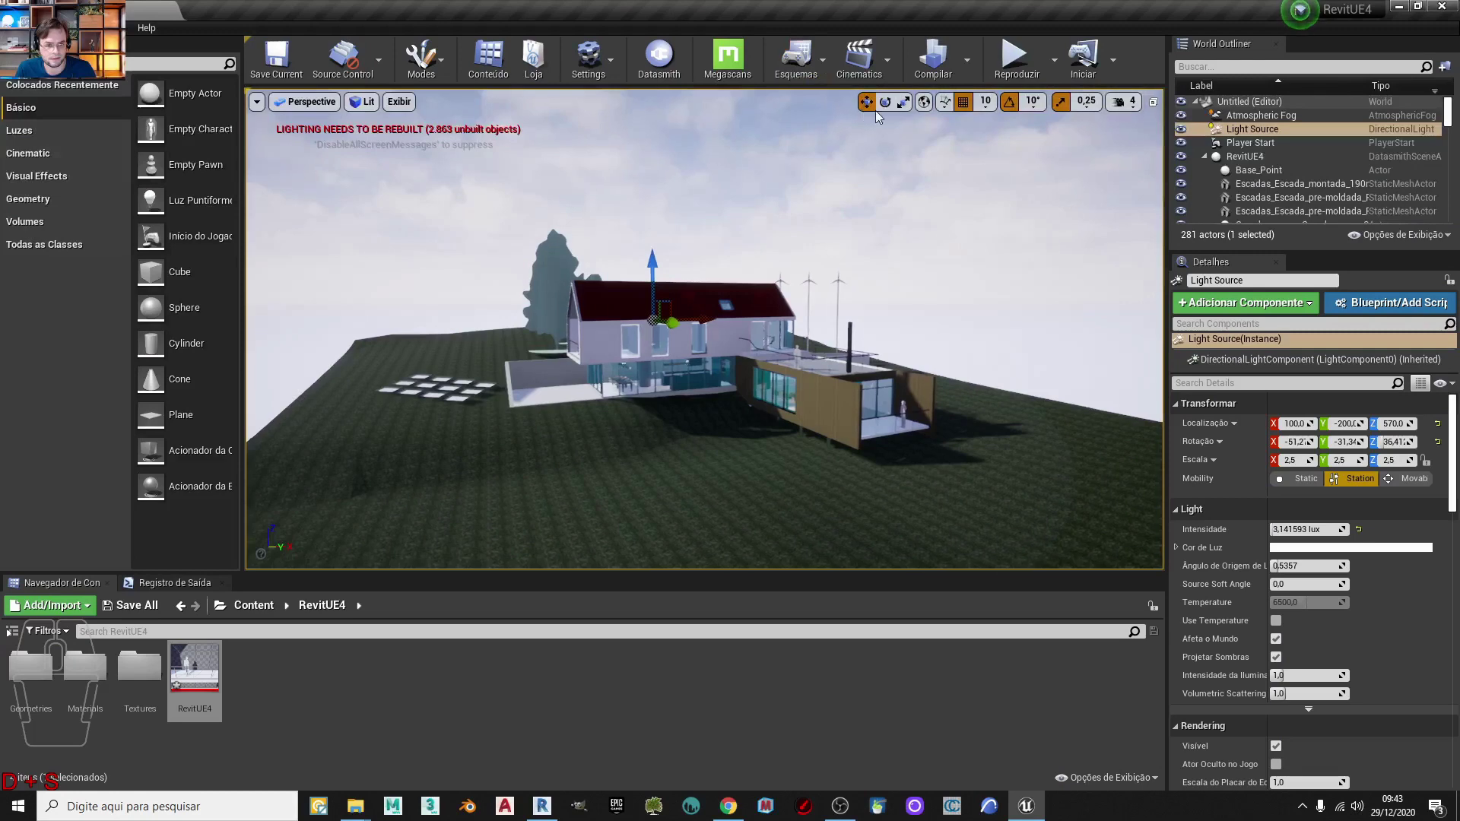
{"action": "left_click", "coordinate": [886, 105]}
{"action": "left_click_drag", "start_coordinate": [624, 324], "coordinate": [578, 327]}
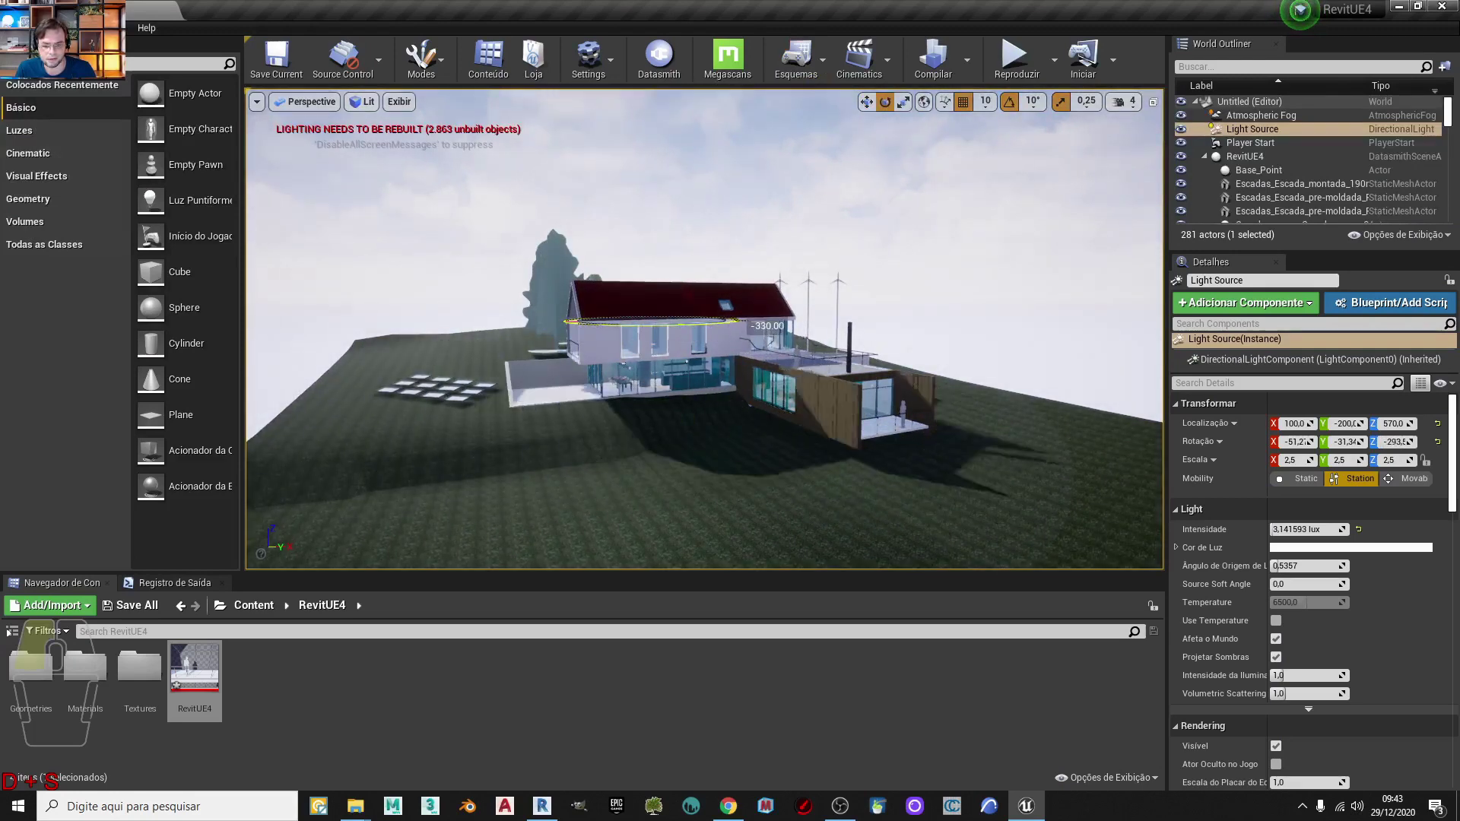
{"action": "mouse_move", "coordinate": [578, 327]}
{"action": "left_mouse_down"}
{"action": "mouse_move", "coordinate": [568, 338]}
{"action": "mouse_move", "coordinate": [578, 305]}
{"action": "mouse_move", "coordinate": [578, 342]}
{"action": "mouse_move", "coordinate": [578, 327]}
{"action": "left_mouse_up"}
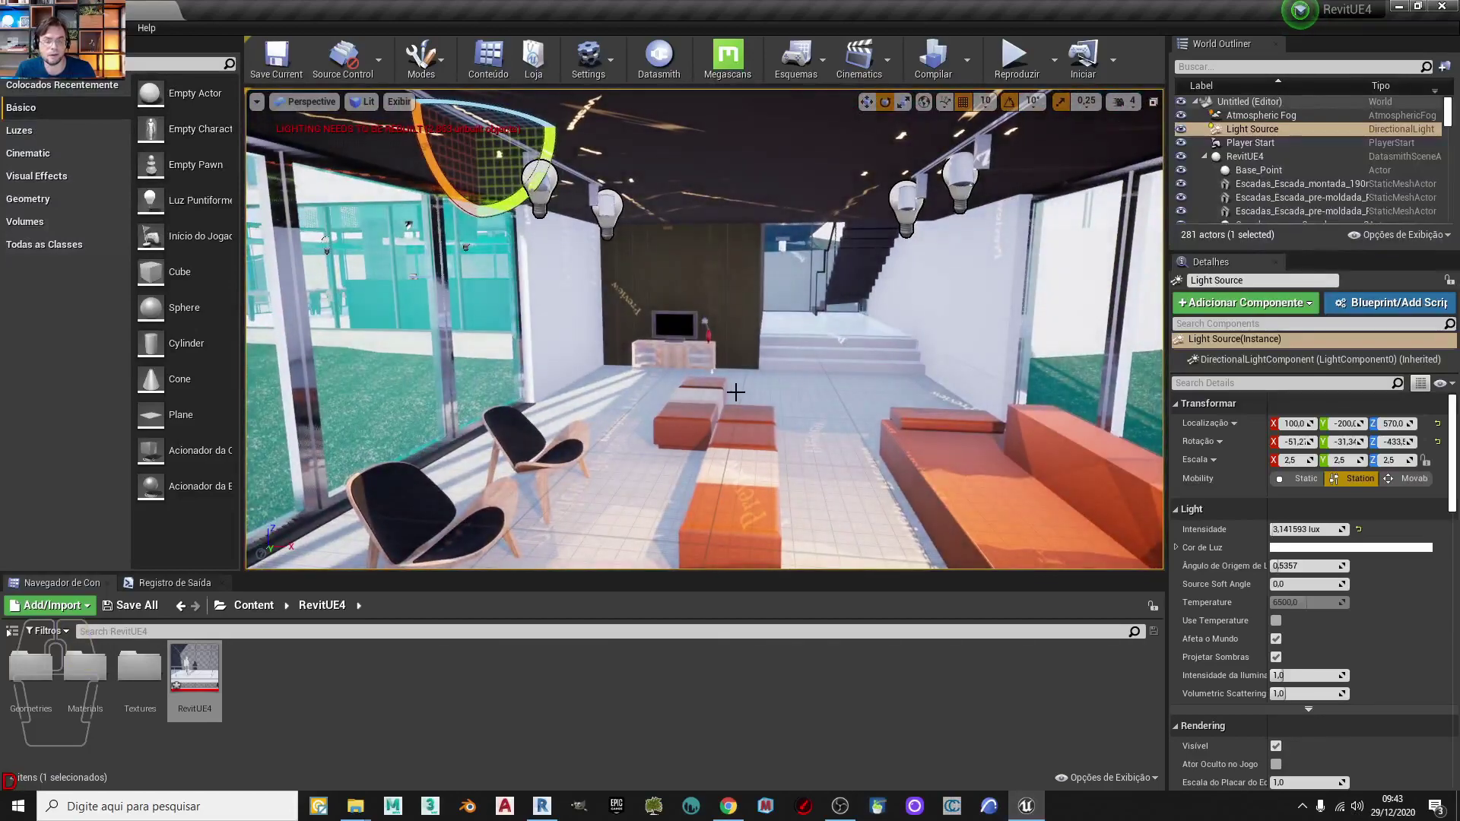
{"action": "mouse_move", "coordinate": [578, 327]}
{"action": "left_mouse_down"}
{"action": "mouse_move", "coordinate": [578, 304]}
{"action": "mouse_move", "coordinate": [555, 327]}
{"action": "mouse_move", "coordinate": [555, 304]}
{"action": "mouse_move", "coordinate": [709, 335]}
{"action": "left_mouse_up"}
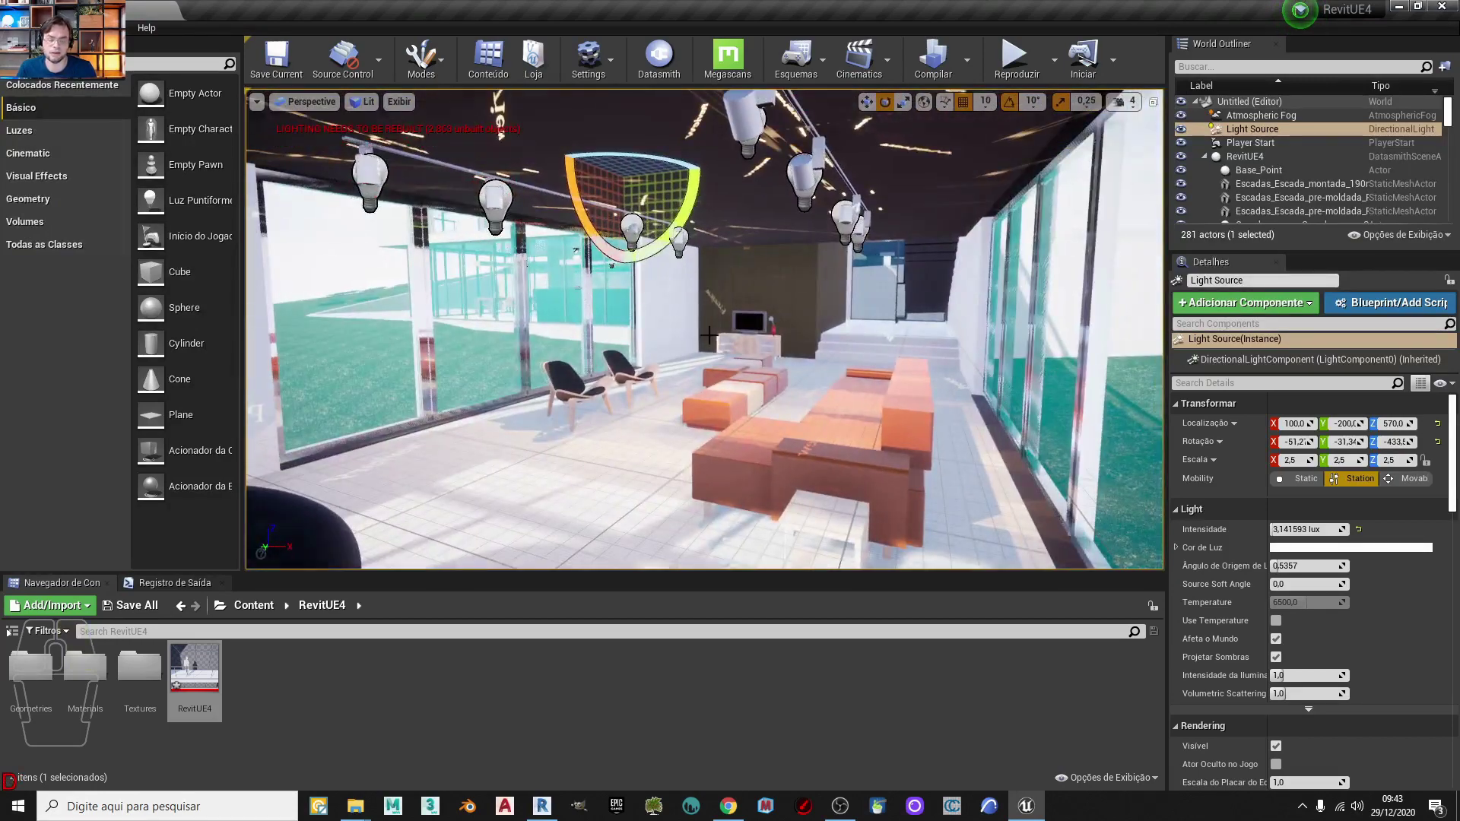